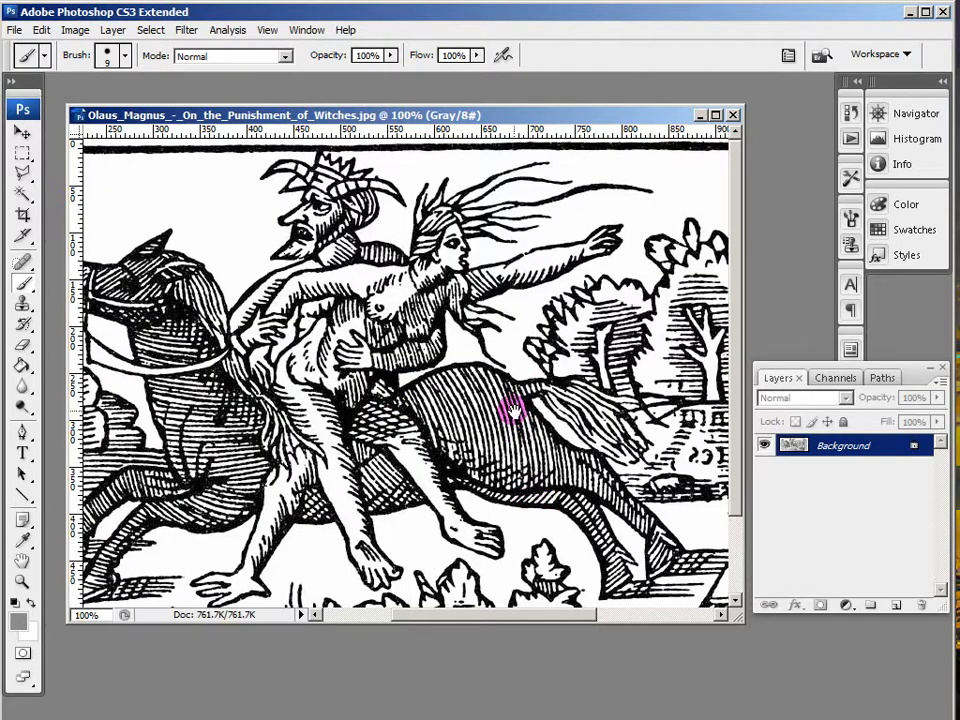
Step: Convert the locked background into a regular layer with the default name and add a blank layer mask to it
key(space)
drag(482, 456, 257, 435)
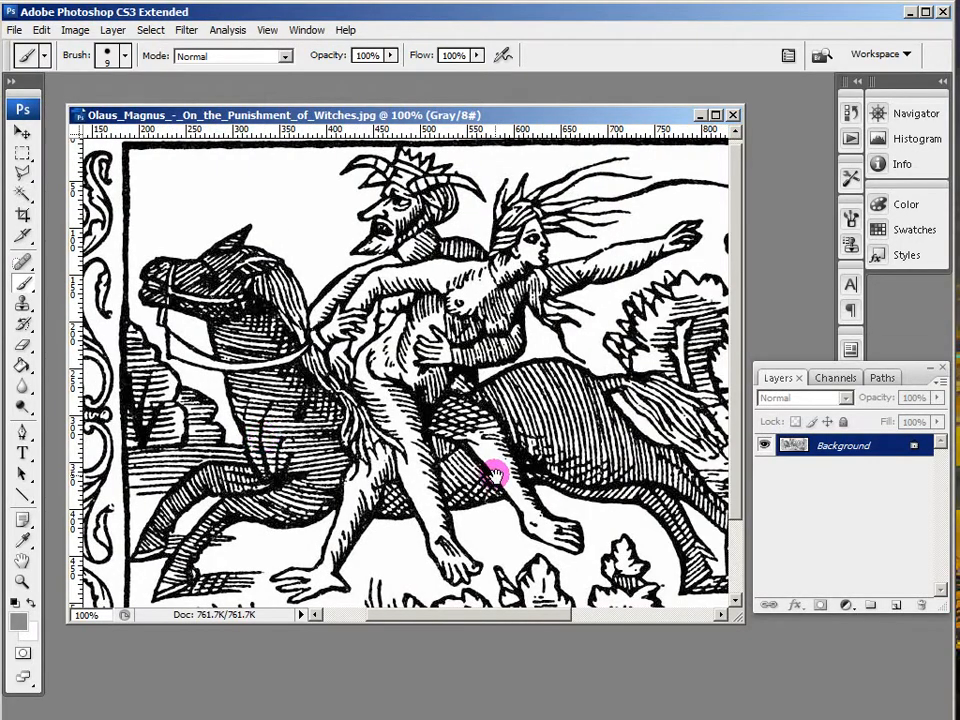
drag(495, 475, 474, 350)
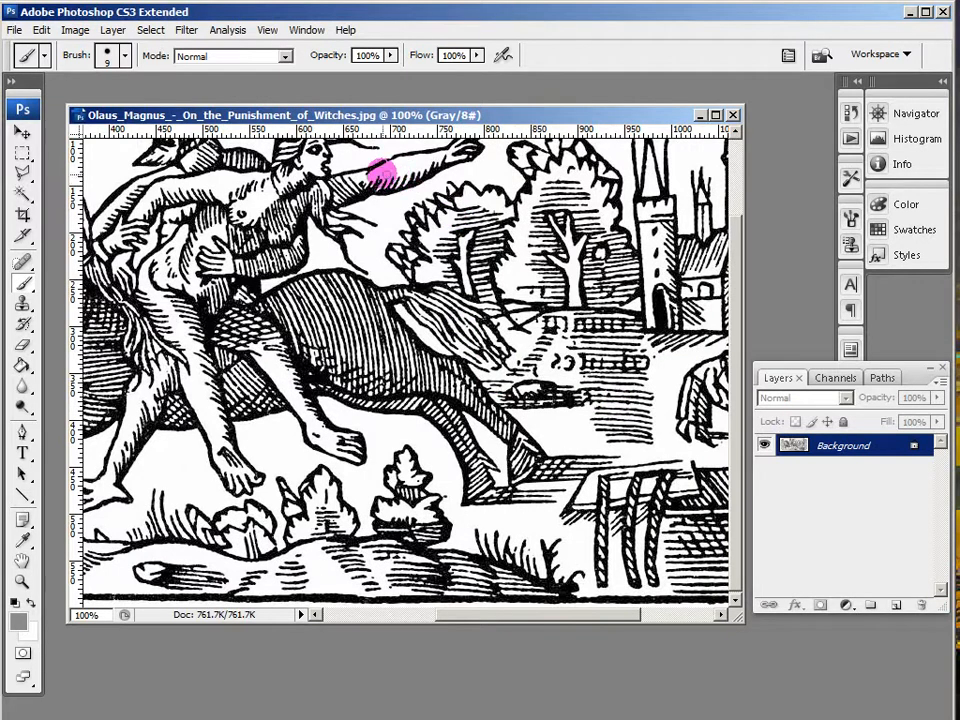
drag(400, 262, 475, 355)
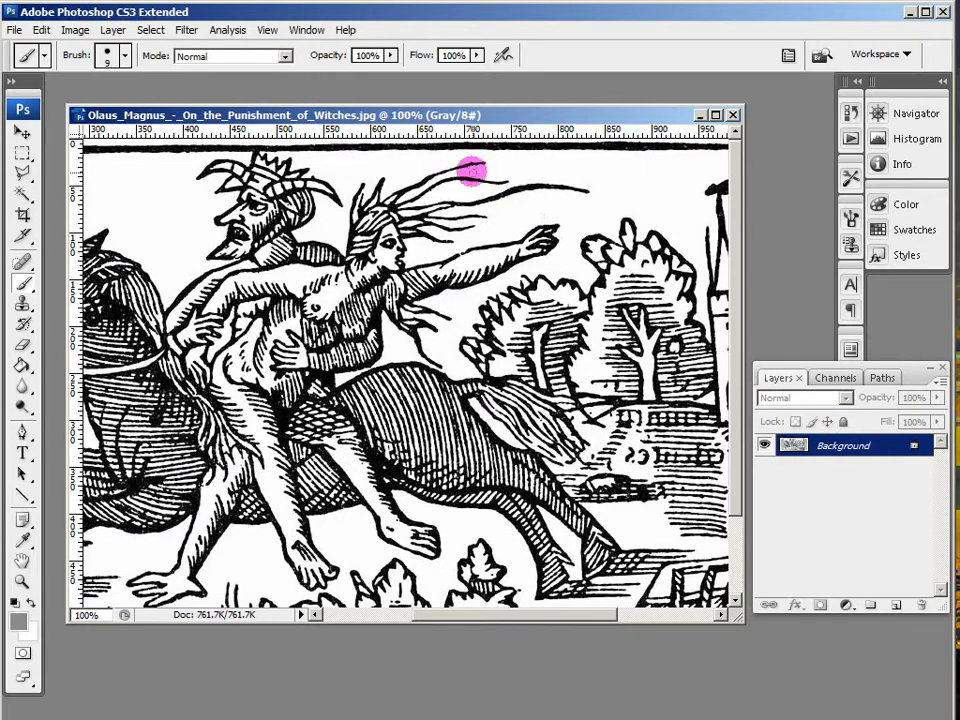
double_click(849, 455)
click(505, 220)
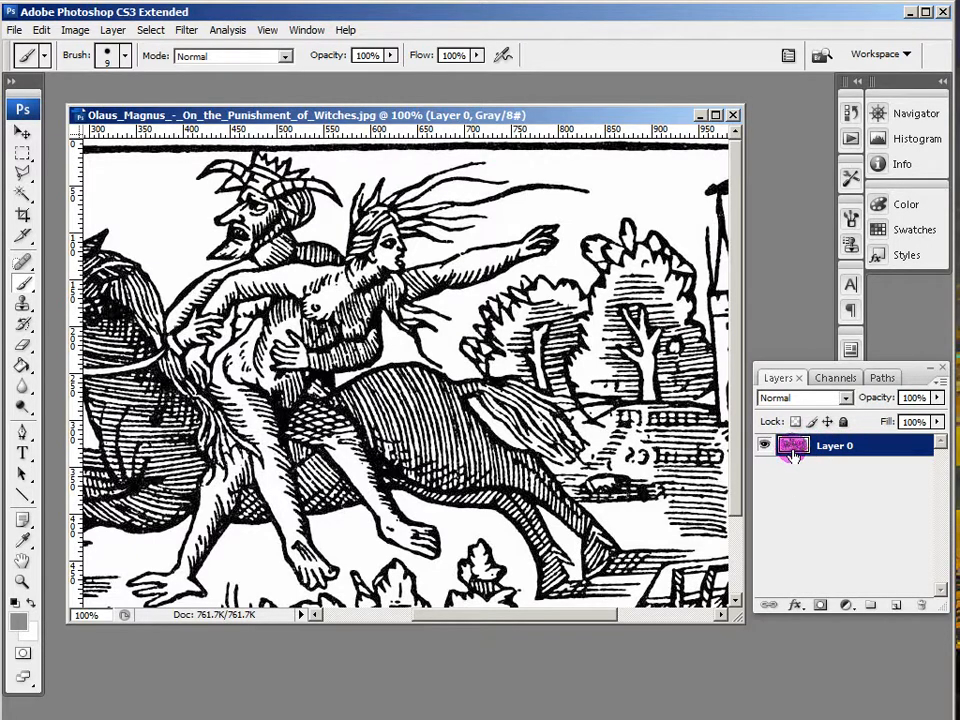
click(819, 606)
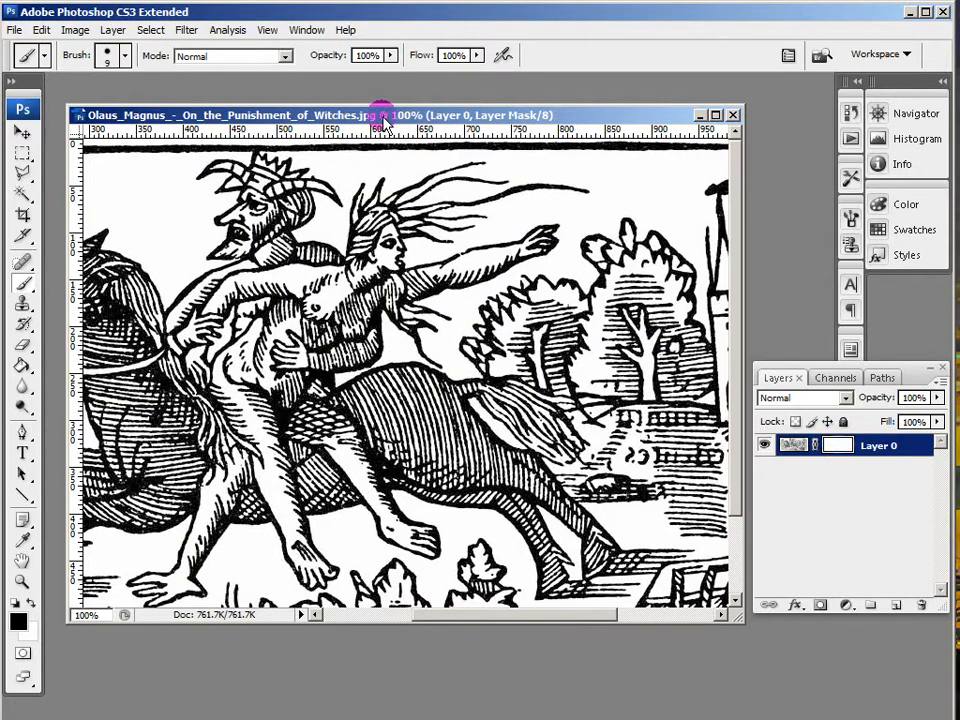
Step: Convert the image from grayscale to RGB Color mode
drag(385, 118, 379, 118)
click(75, 30)
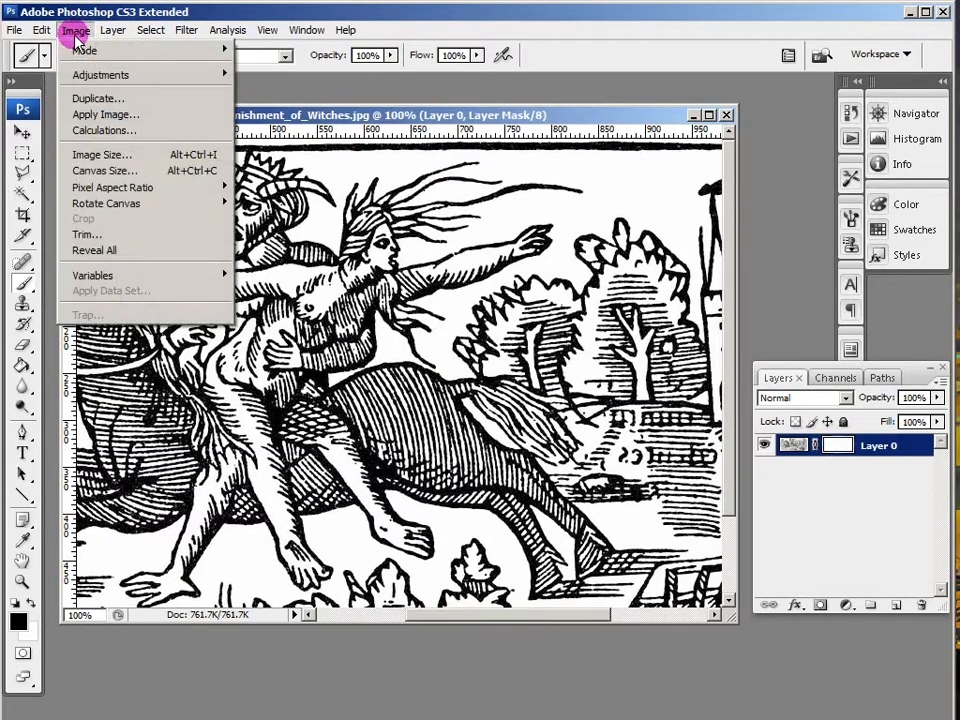
mouse_move(139, 50)
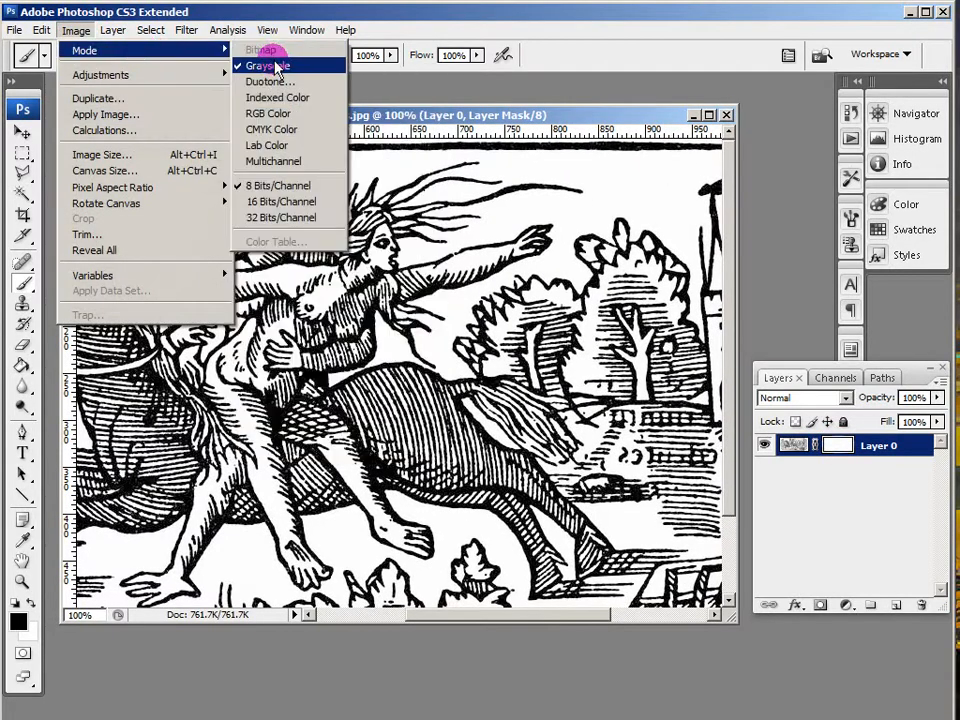
click(296, 114)
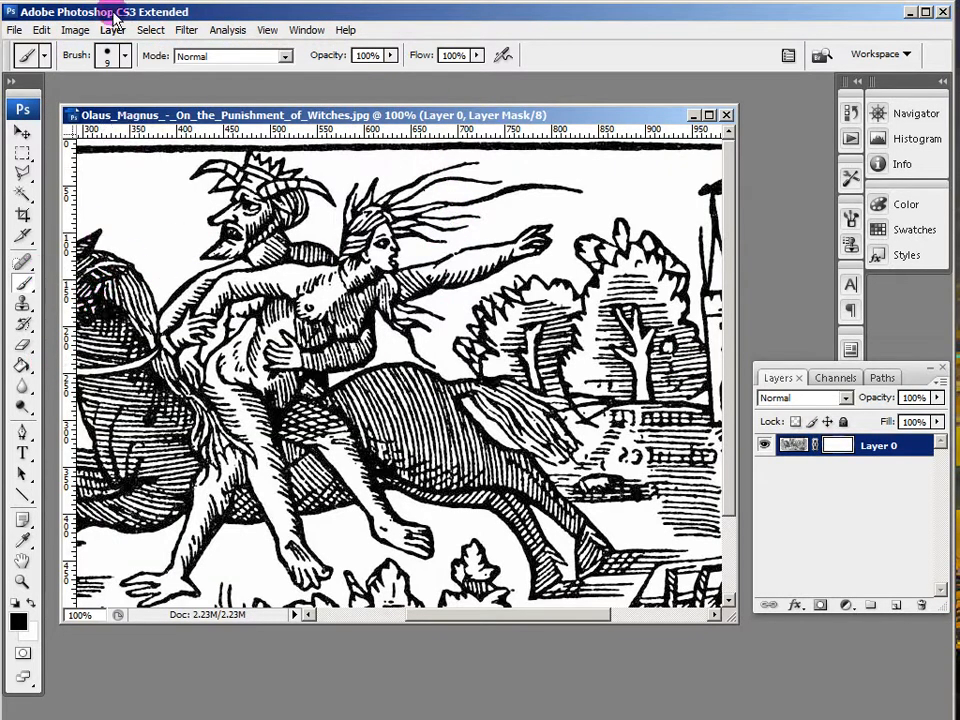
Step: Paint black on the layer mask with a 38 px brush to hide the ground and grass below the horse and riders
click(125, 55)
click(60, 107)
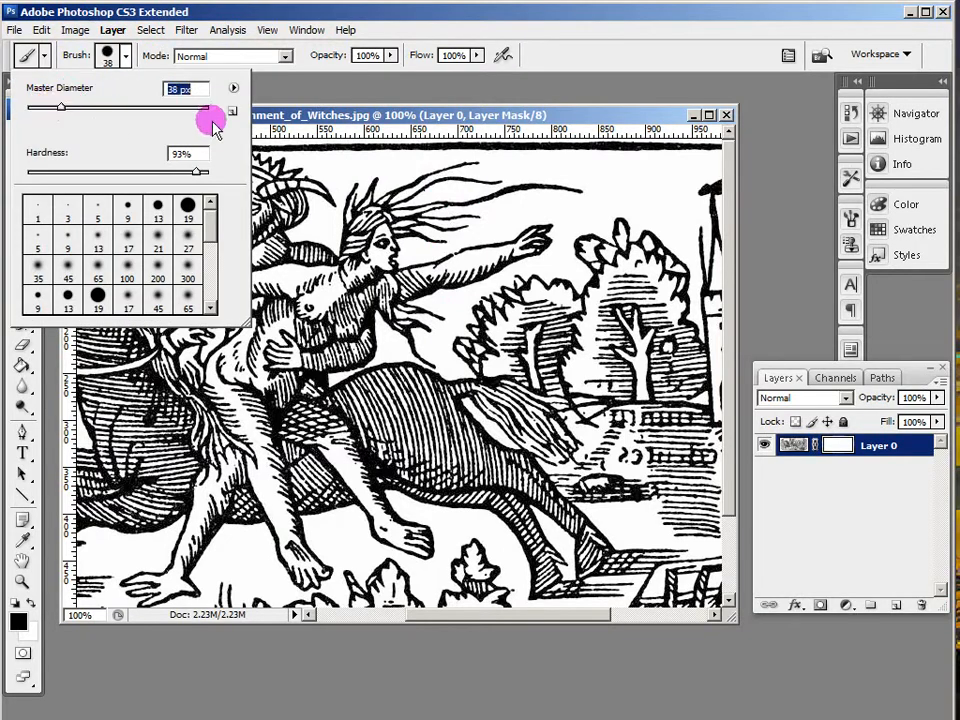
click(267, 112)
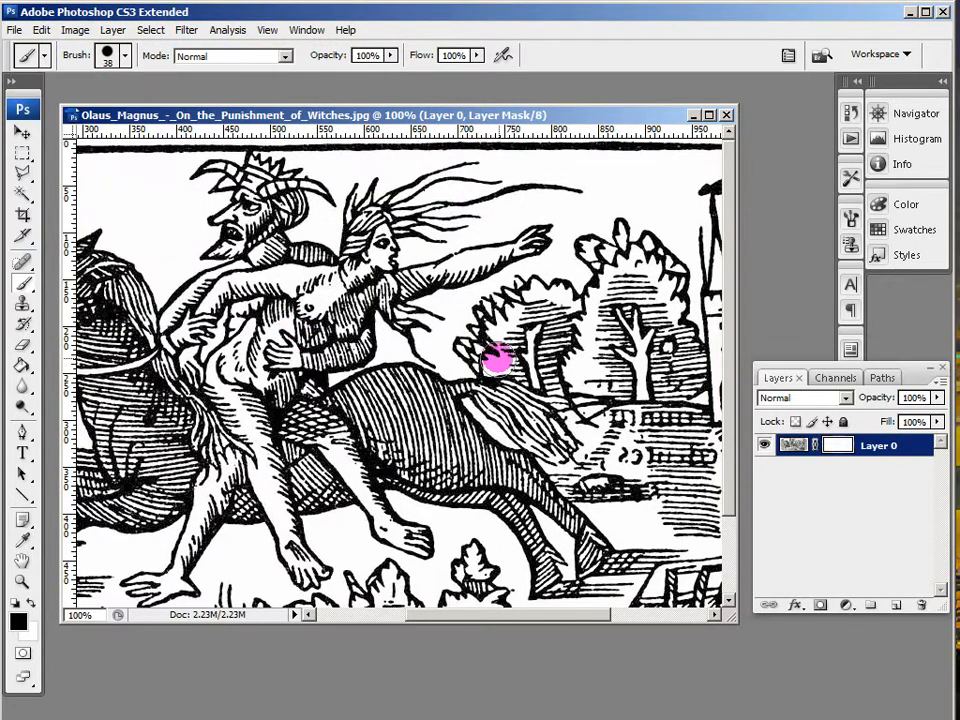
drag(405, 348, 465, 268)
drag(375, 318, 438, 316)
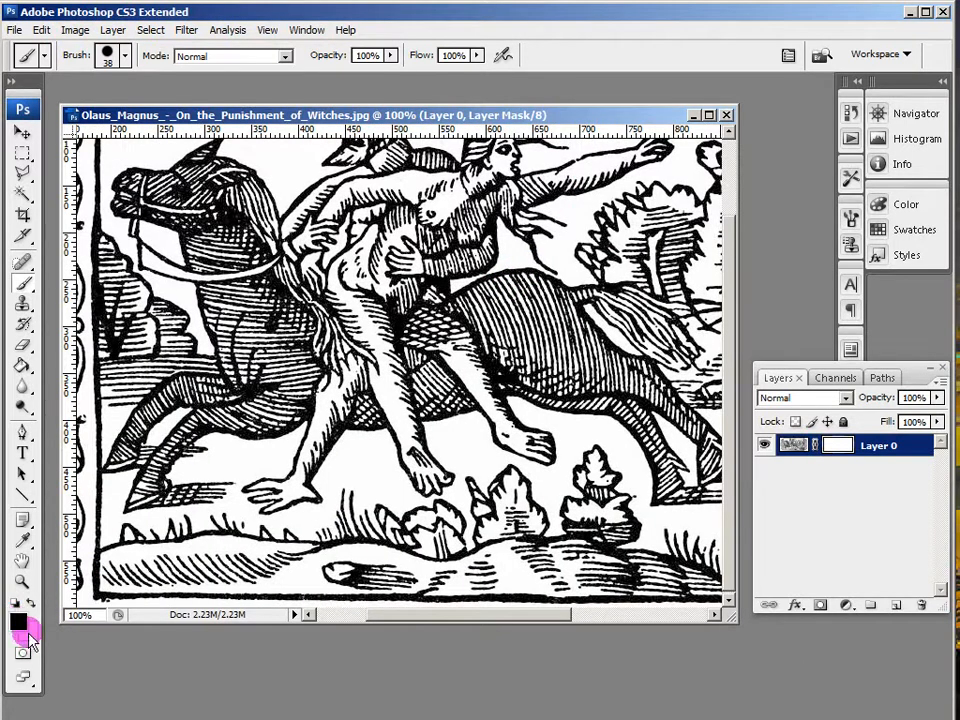
mouse_move(231, 548)
mouse_down()
mouse_move(499, 570)
mouse_move(343, 583)
mouse_move(150, 574)
mouse_move(189, 581)
mouse_move(99, 534)
mouse_move(261, 553)
mouse_move(521, 514)
mouse_up()
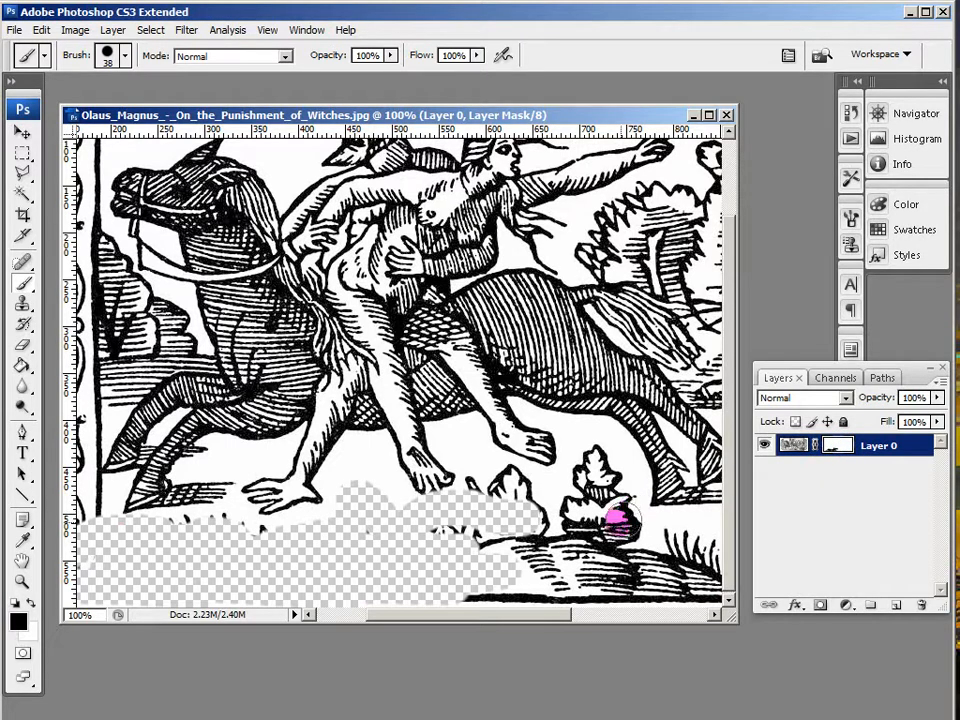
drag(606, 560, 213, 550)
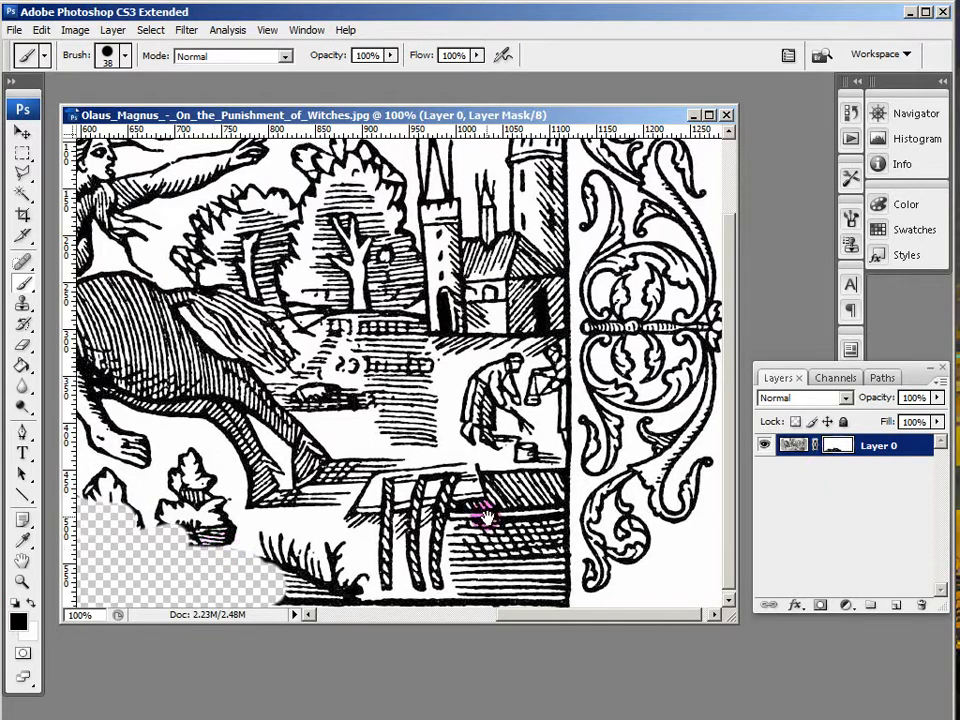
Step: Mask out the riverbank, the figures at the water and part of the ornamental border, plus leftover grass near the horse's front hooves
mouse_move(483, 515)
mouse_down()
mouse_move(448, 438)
mouse_move(349, 561)
mouse_move(475, 600)
mouse_move(369, 527)
mouse_move(480, 482)
mouse_move(504, 542)
mouse_move(564, 559)
mouse_move(591, 522)
mouse_move(570, 522)
mouse_up()
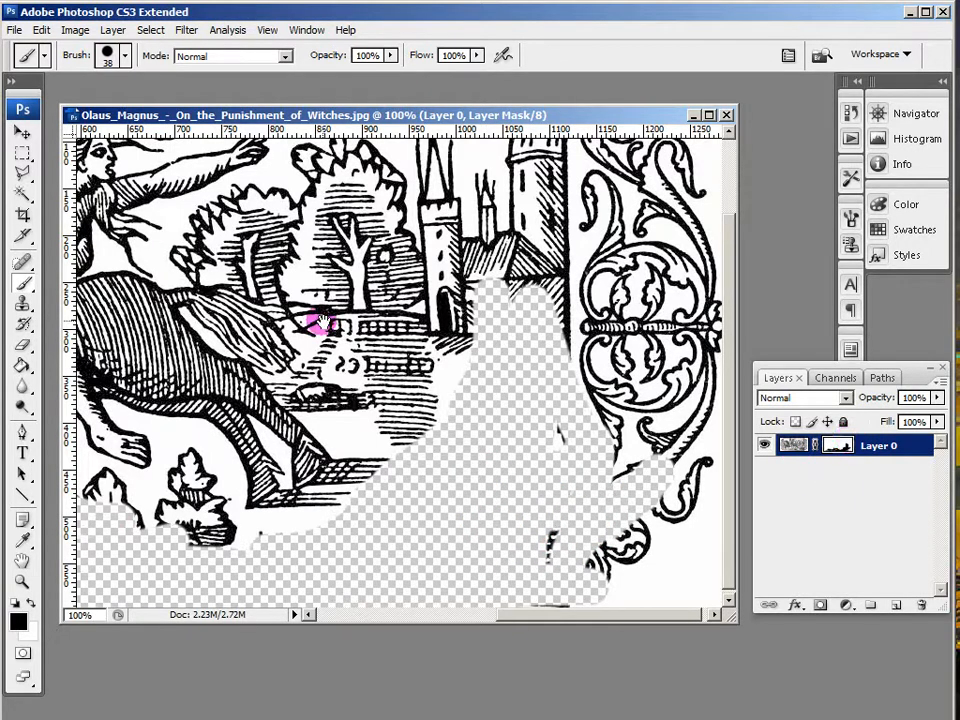
key(space)
mouse_move(322, 310)
mouse_down()
mouse_move(358, 289)
mouse_move(349, 367)
mouse_up()
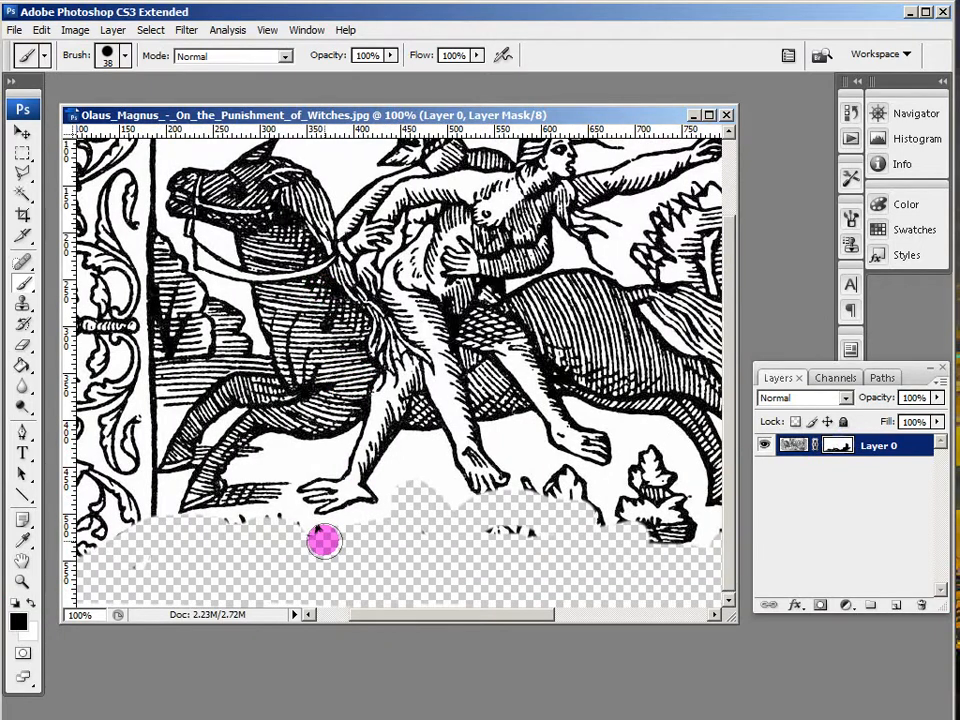
drag(323, 541, 246, 534)
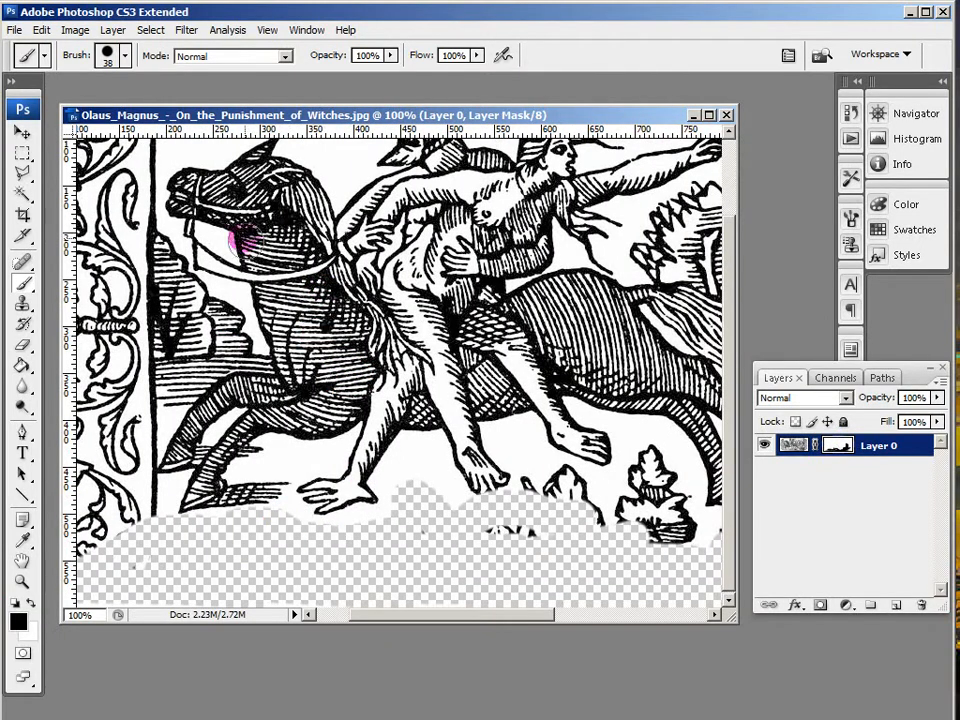
Step: Mask out the white background directly under the horse's belly, between the riders' legs, using a 12 px brush
key(space)
drag(311, 268, 253, 386)
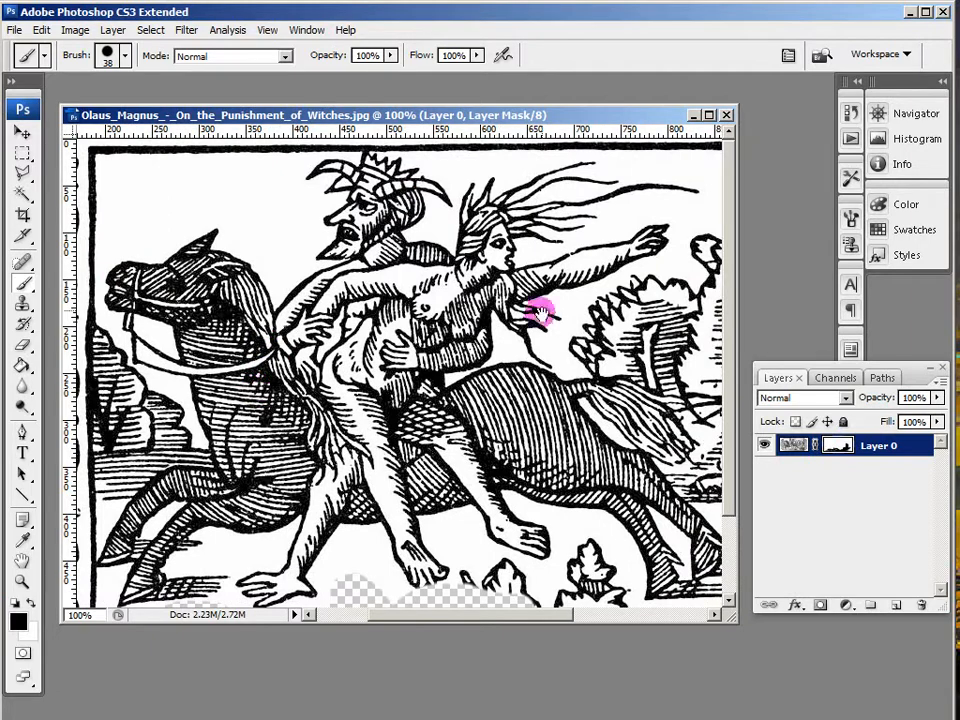
mouse_move(540, 322)
mouse_down()
mouse_move(510, 317)
mouse_move(373, 230)
mouse_up()
drag(495, 334, 519, 336)
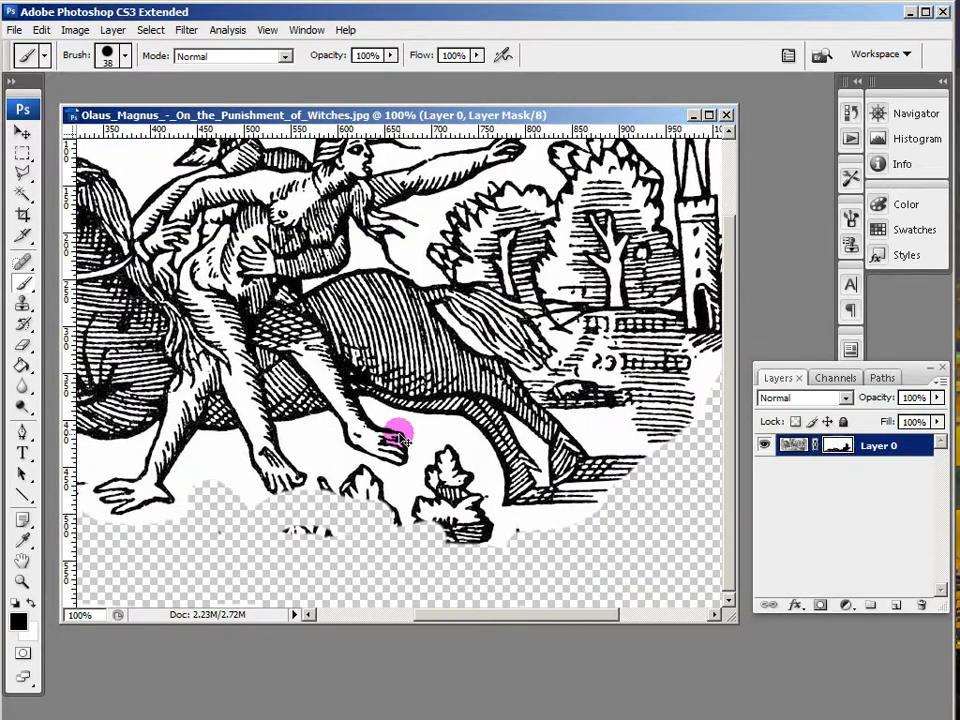
key(ctrl+plus)
key(ctrl+plus)
key(ctrl+plus)
key(ctrl+plus)
drag(322, 490, 324, 483)
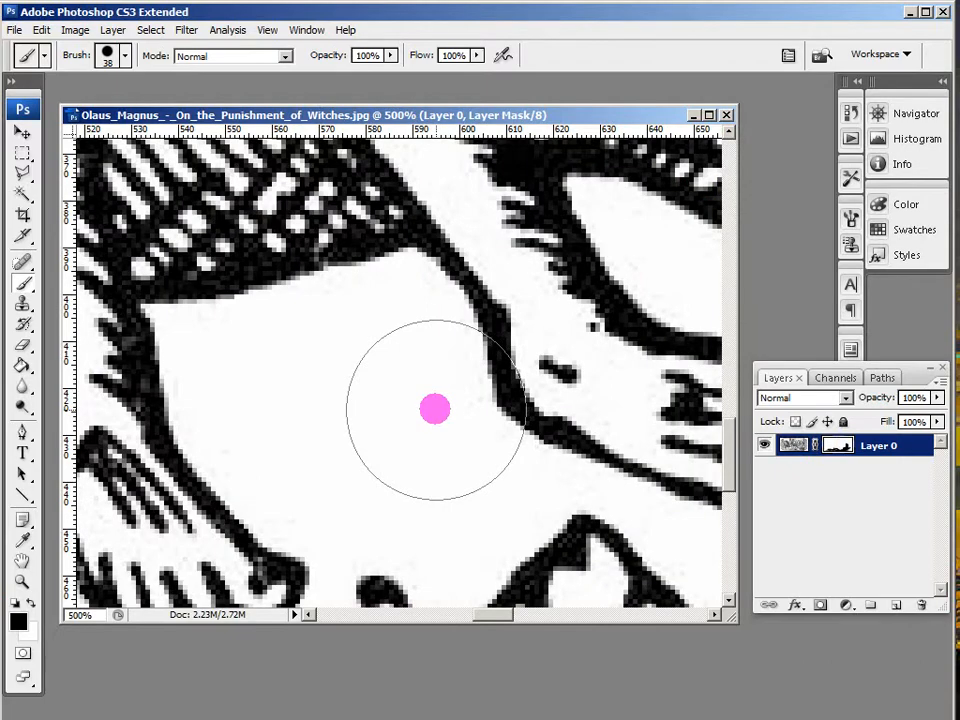
key(ctrl+plus)
key(ctrl+plus)
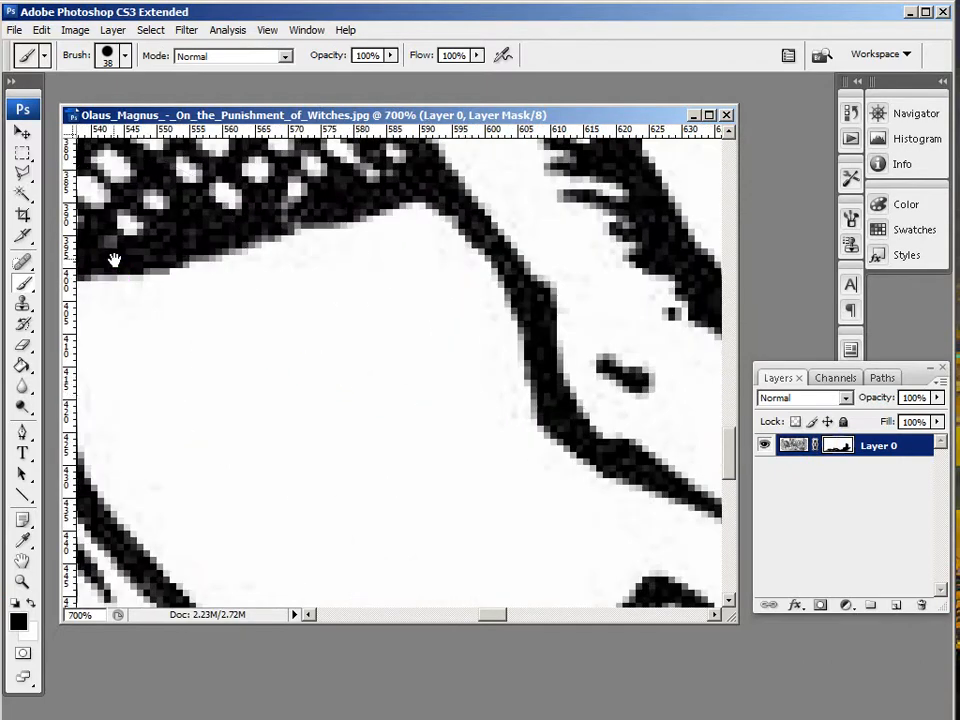
click(113, 64)
drag(62, 106, 38, 112)
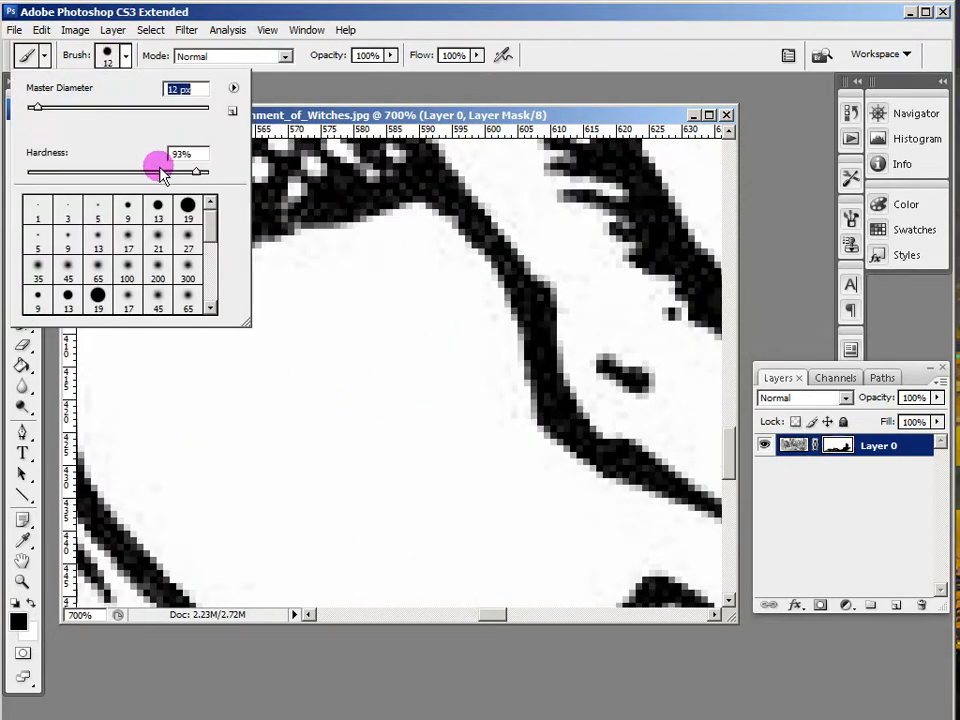
drag(196, 172, 197, 170)
click(367, 295)
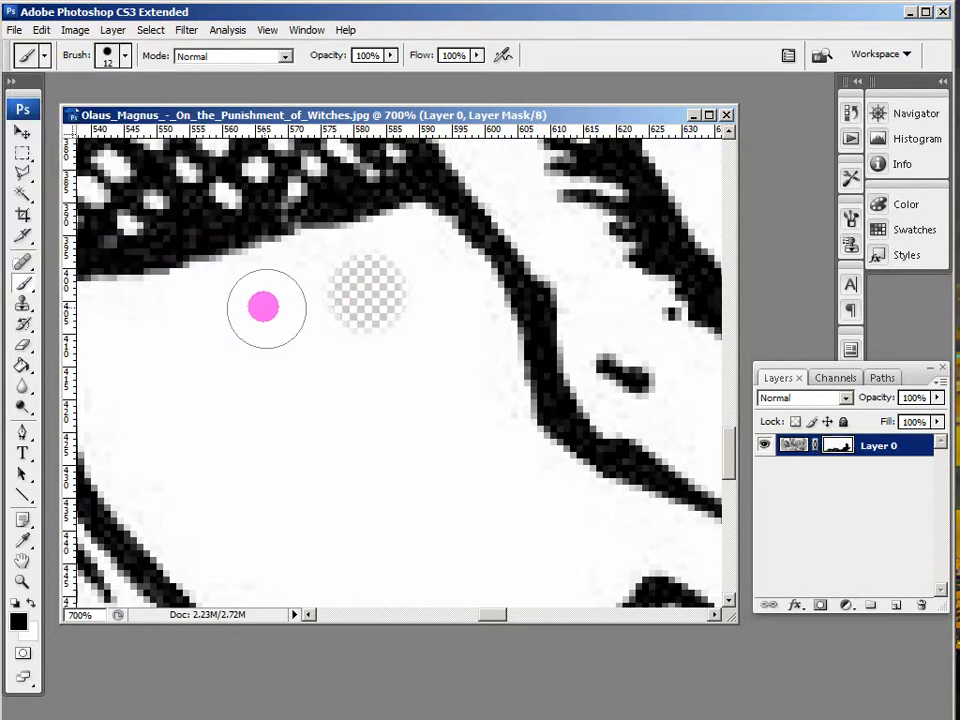
drag(263, 307, 361, 259)
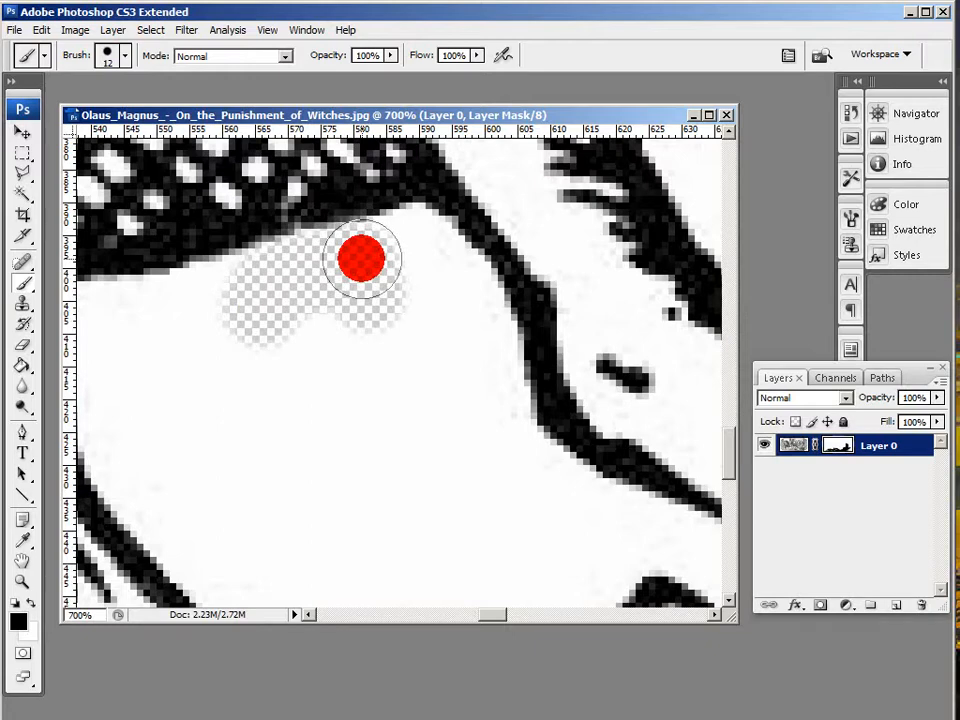
mouse_move(281, 318)
mouse_down()
mouse_move(469, 306)
mouse_move(424, 274)
mouse_move(306, 306)
mouse_move(608, 227)
mouse_up()
Step: Try masking the gap under the belly with the soft 45 px brush at 0% hardness, and undo the stroke
click(101, 112)
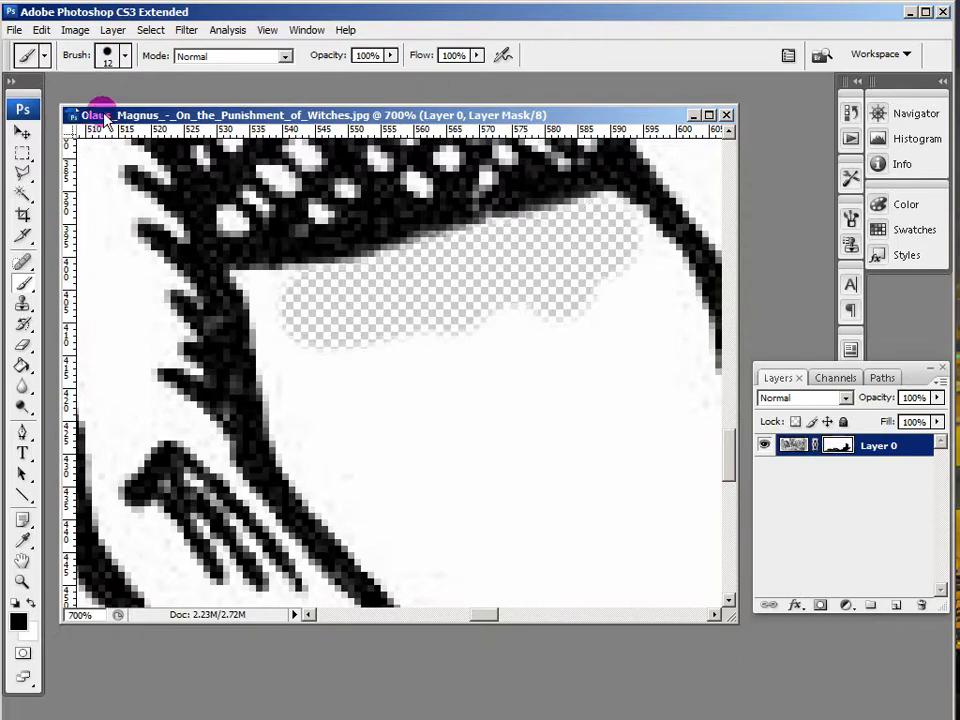
click(124, 56)
click(66, 268)
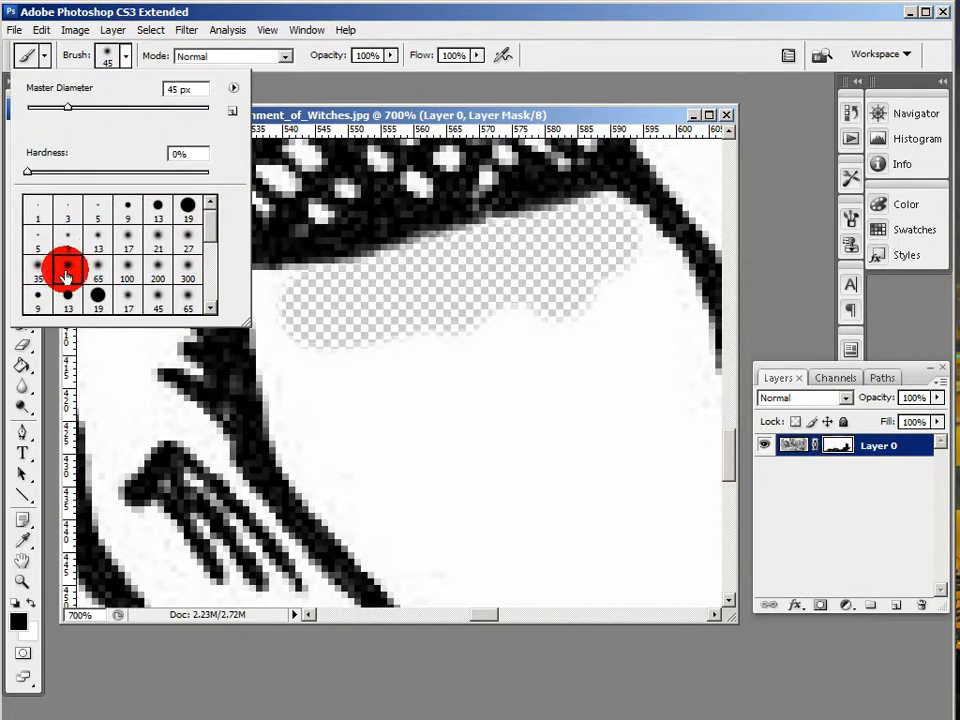
drag(432, 288, 360, 410)
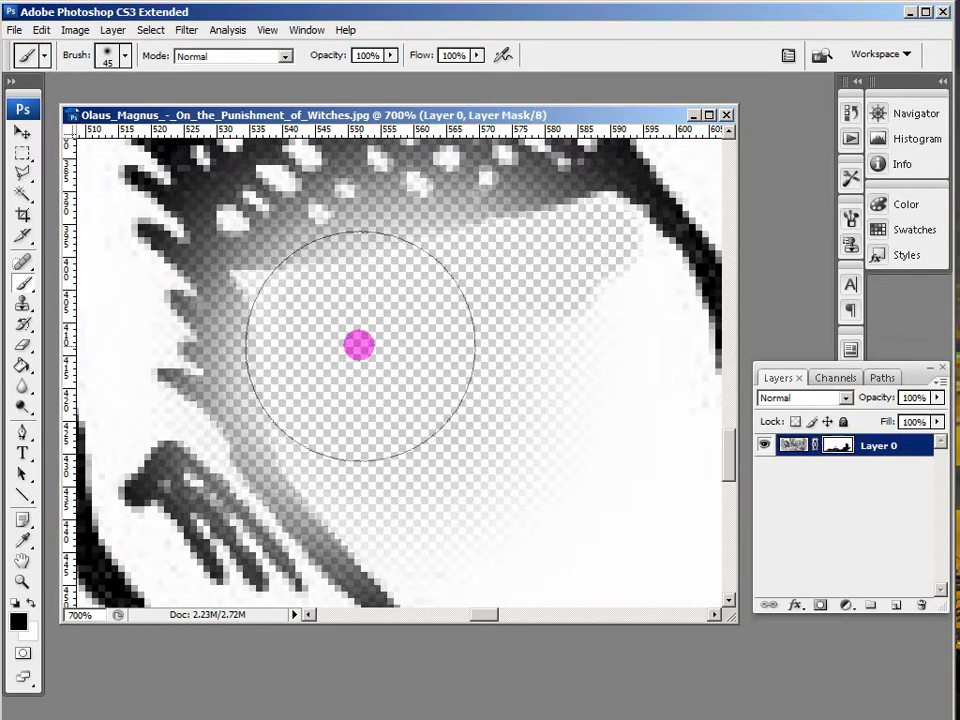
key(ctrl+z)
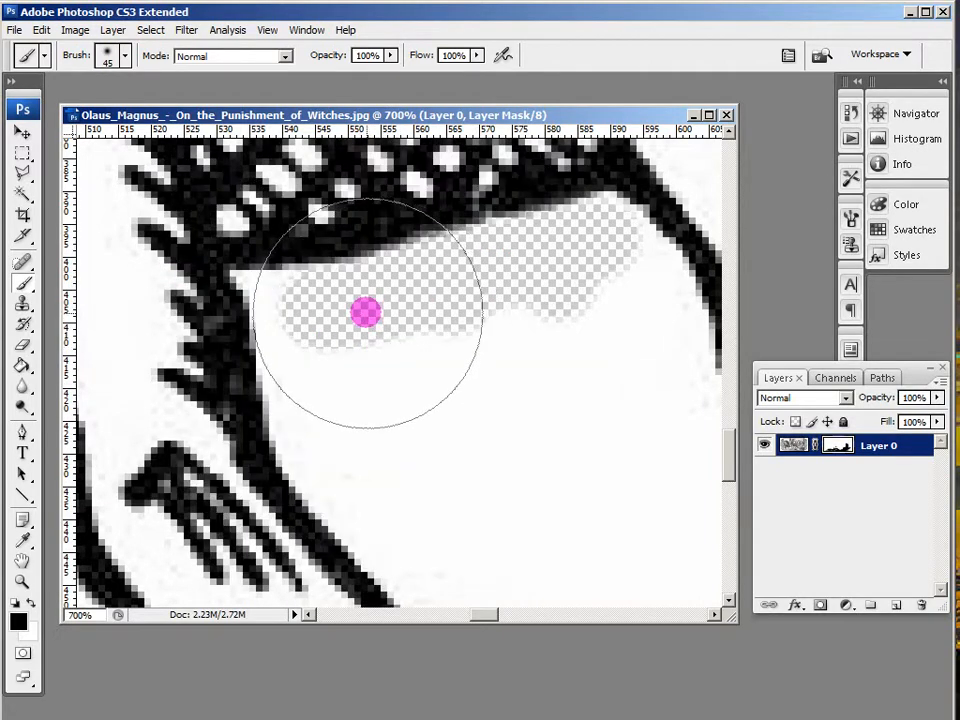
Step: Set the brush to 12 px with 95% hardness and extend the masked area in the gap between the legs
click(127, 57)
drag(72, 172, 205, 175)
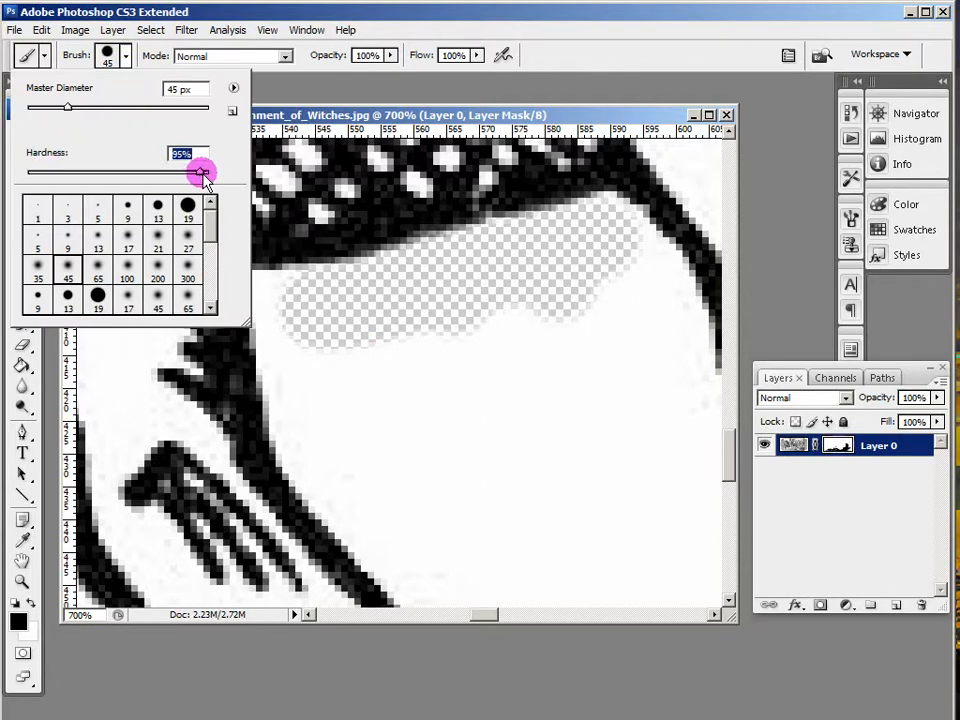
drag(67, 107, 40, 115)
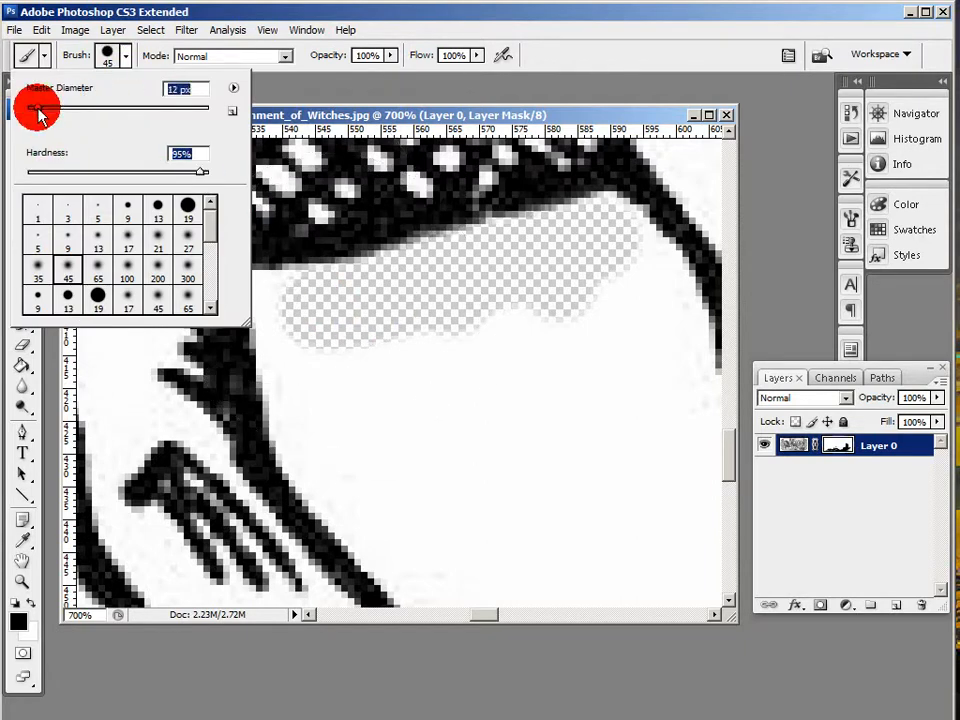
click(392, 366)
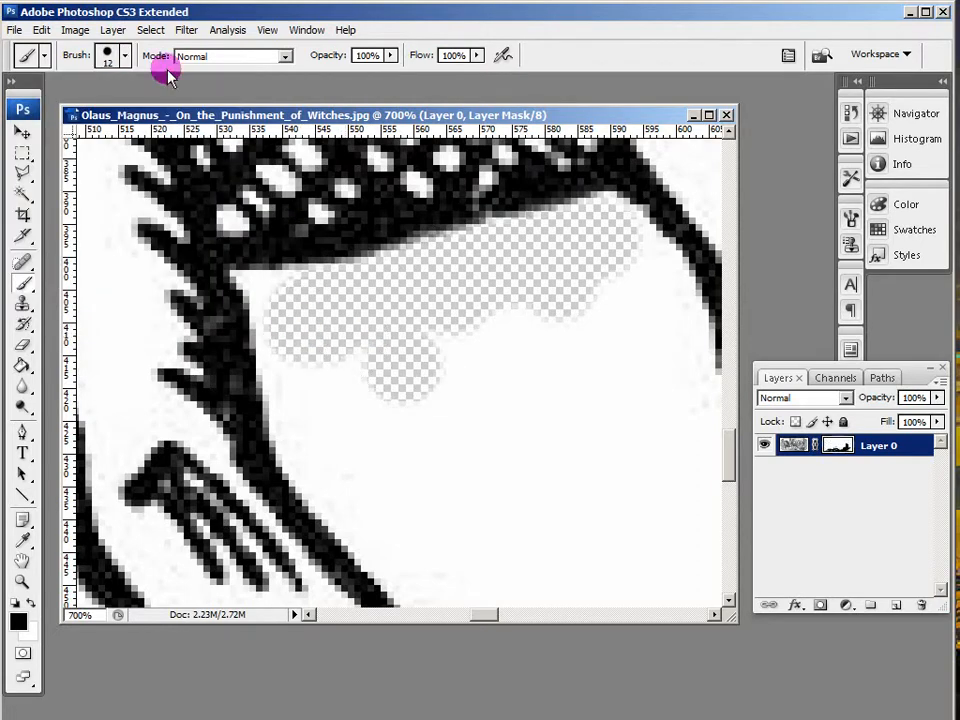
Step: Set the brush to 9 px and mask out the white strip along the inner edge of the rider's hairy leg below the belly
click(124, 56)
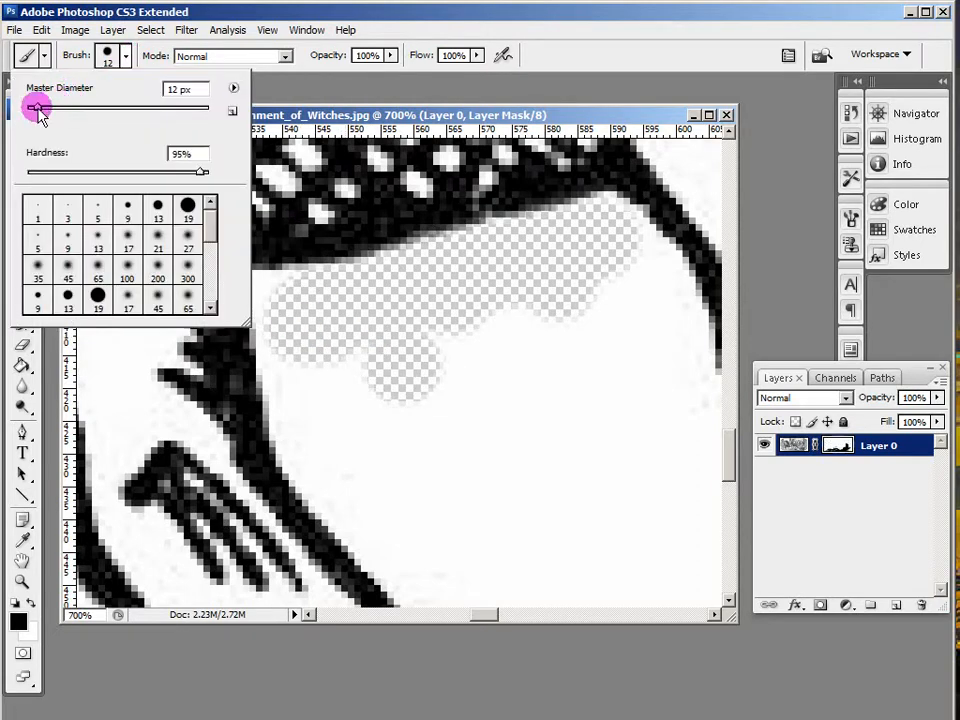
drag(37, 112, 36, 115)
click(471, 489)
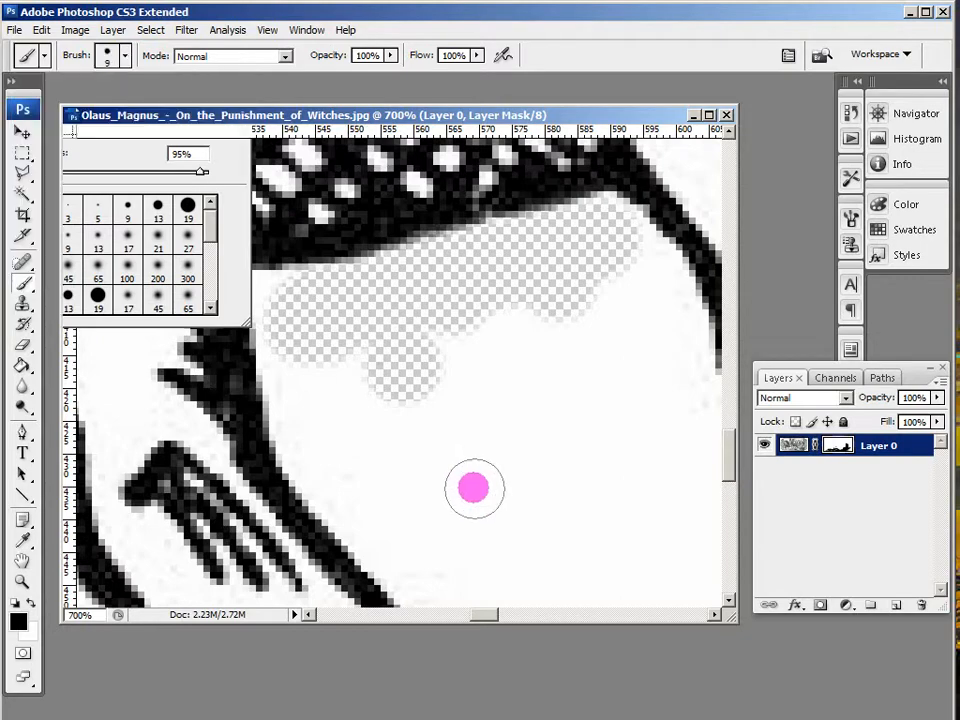
key(ctrl+plus)
key(ctrl+plus)
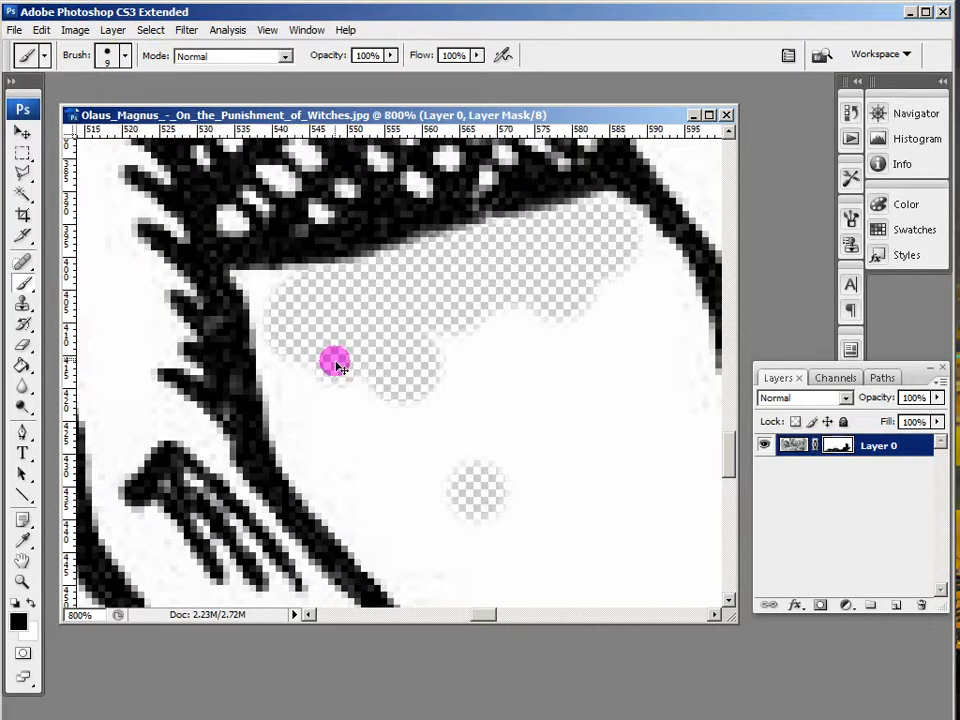
drag(338, 371, 378, 298)
click(261, 247)
mouse_move(261, 247)
mouse_down()
mouse_move(261, 338)
mouse_move(300, 444)
mouse_up()
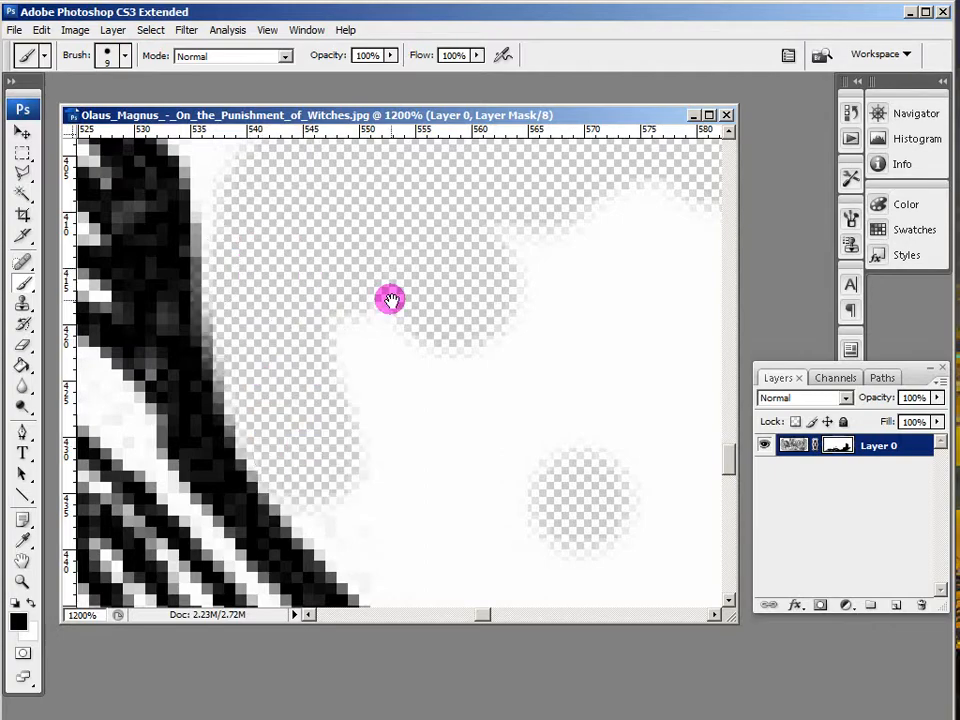
mouse_move(390, 296)
mouse_down()
mouse_move(491, 294)
mouse_move(446, 356)
mouse_up()
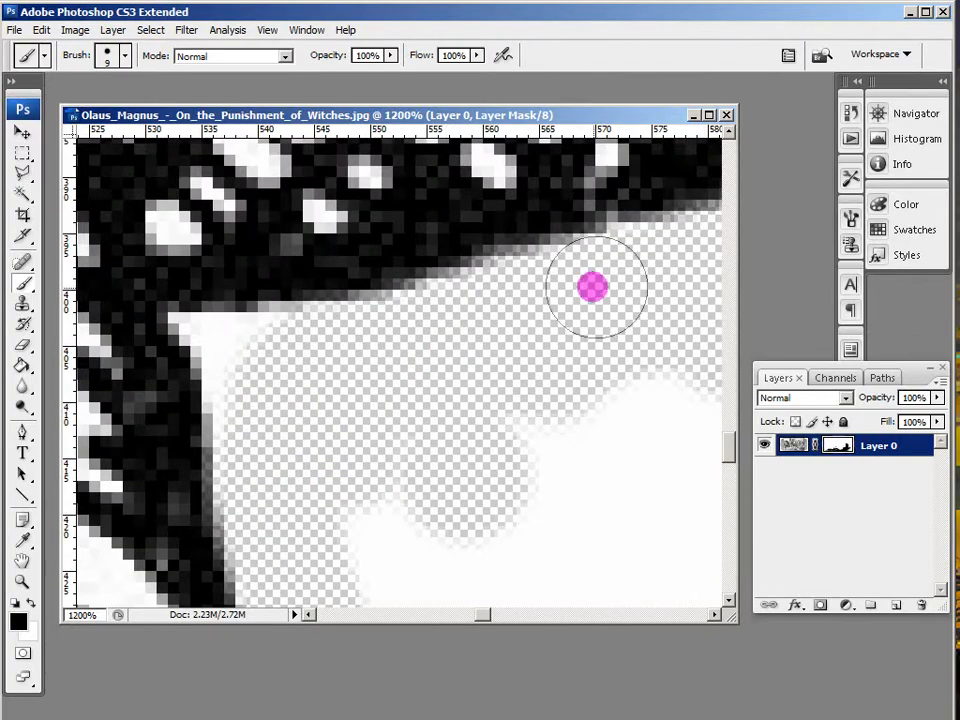
Step: Add a new layer filled with magenta (#ff00e4) and place it beneath Layer 0 as a contrasting backdrop
click(897, 606)
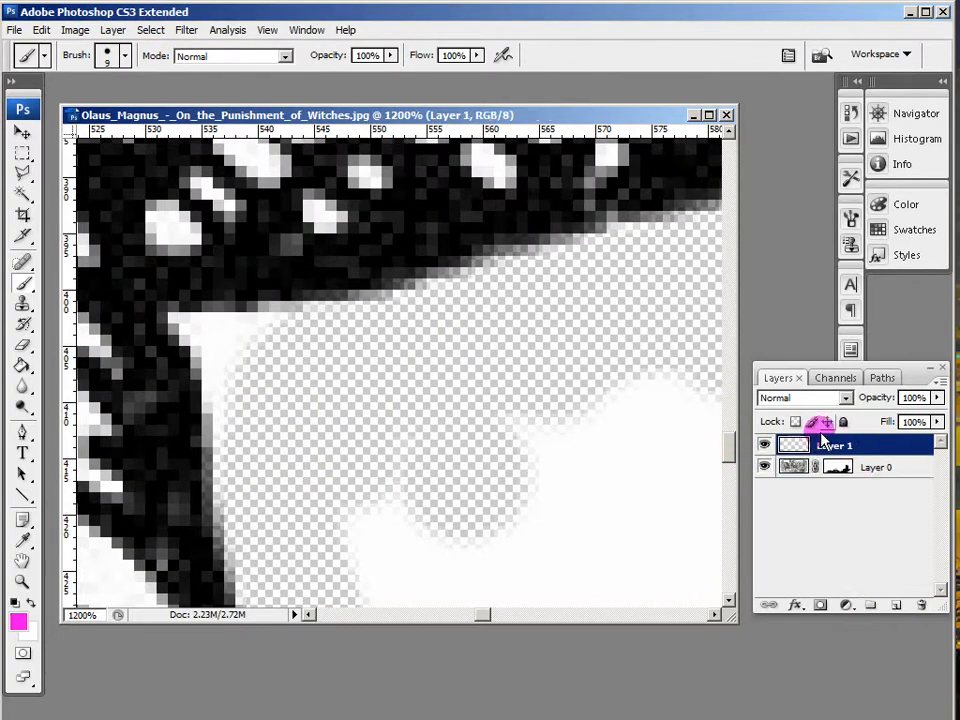
click(18, 621)
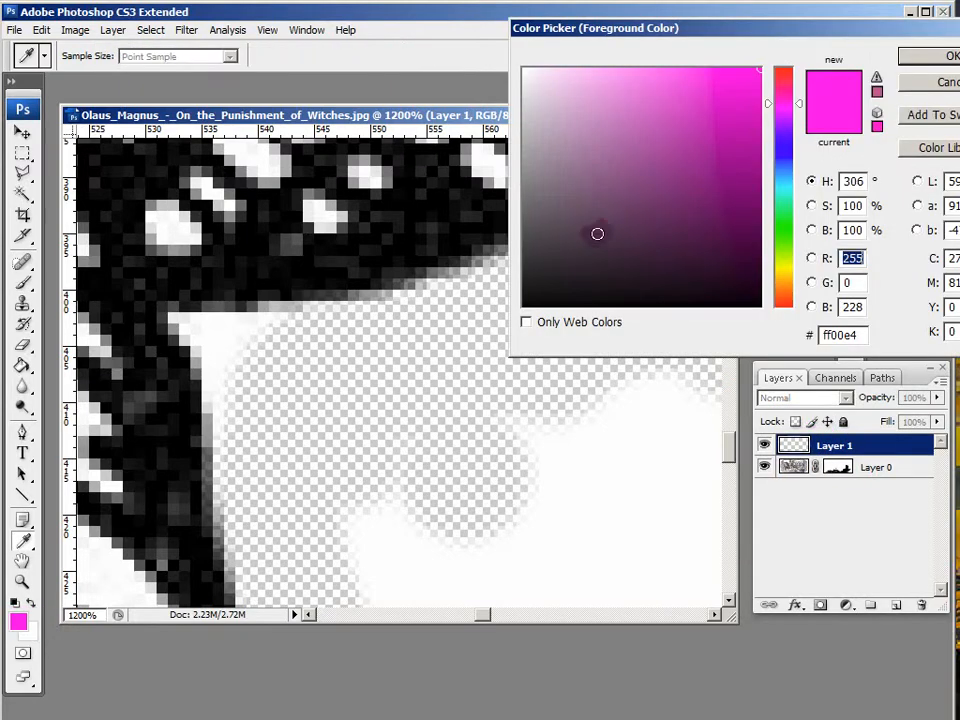
click(902, 57)
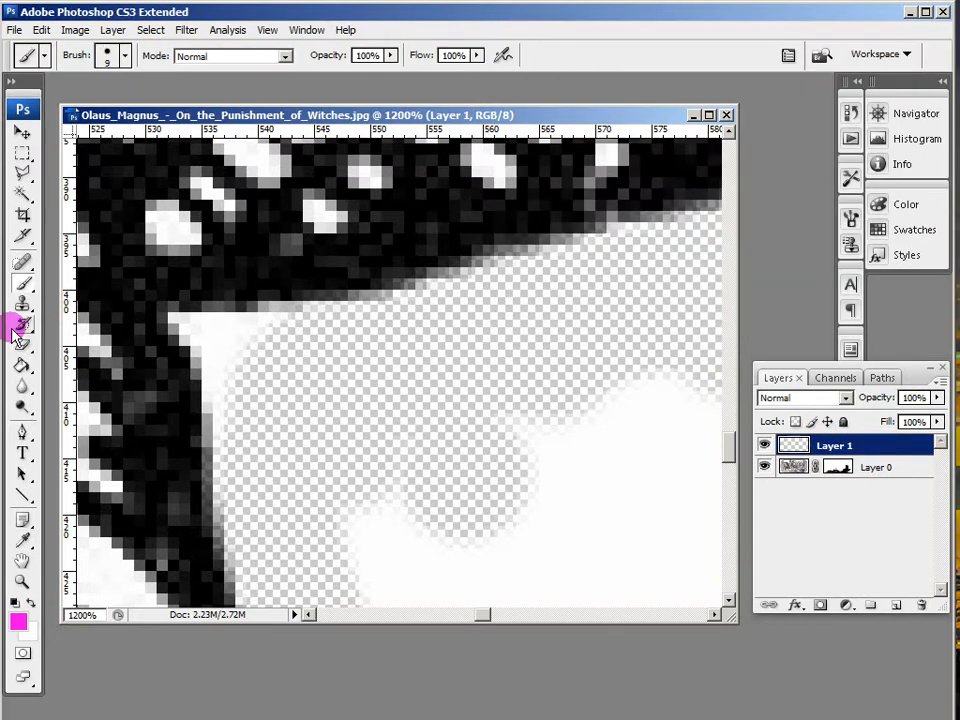
click(22, 368)
click(400, 398)
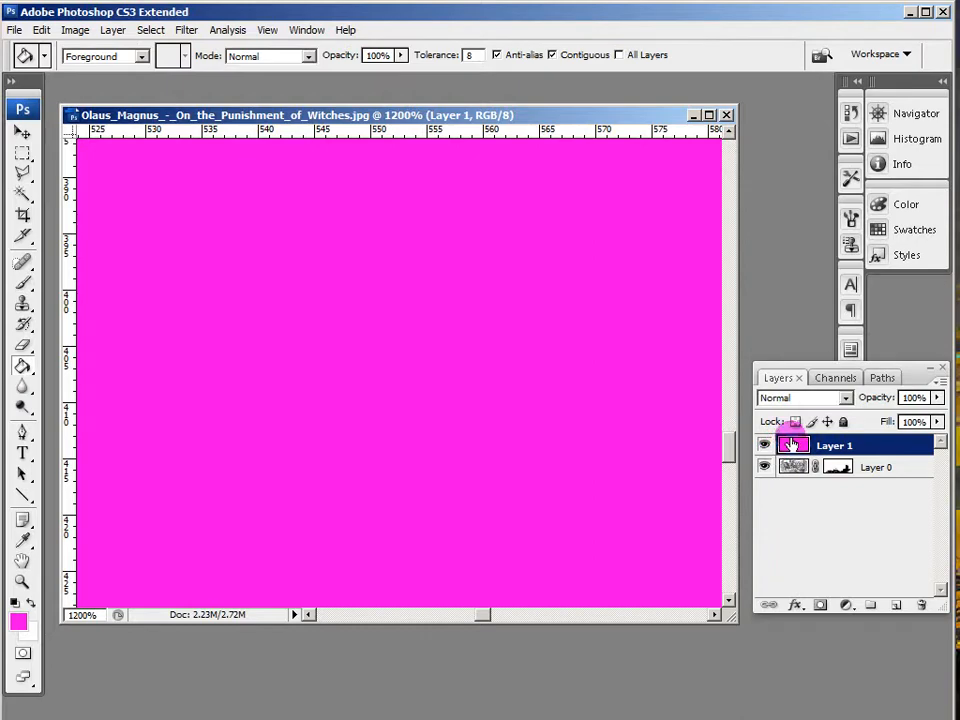
drag(792, 445, 812, 480)
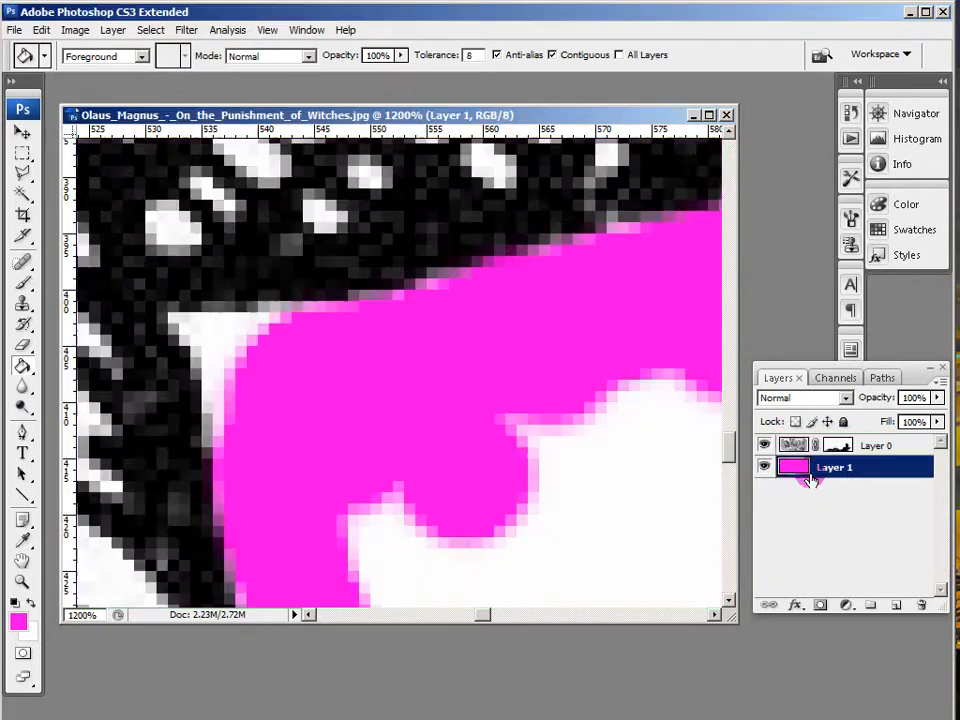
Step: On Layer 0's mask, paint out the white background down the shin and around the big toe to the already masked ground
click(837, 445)
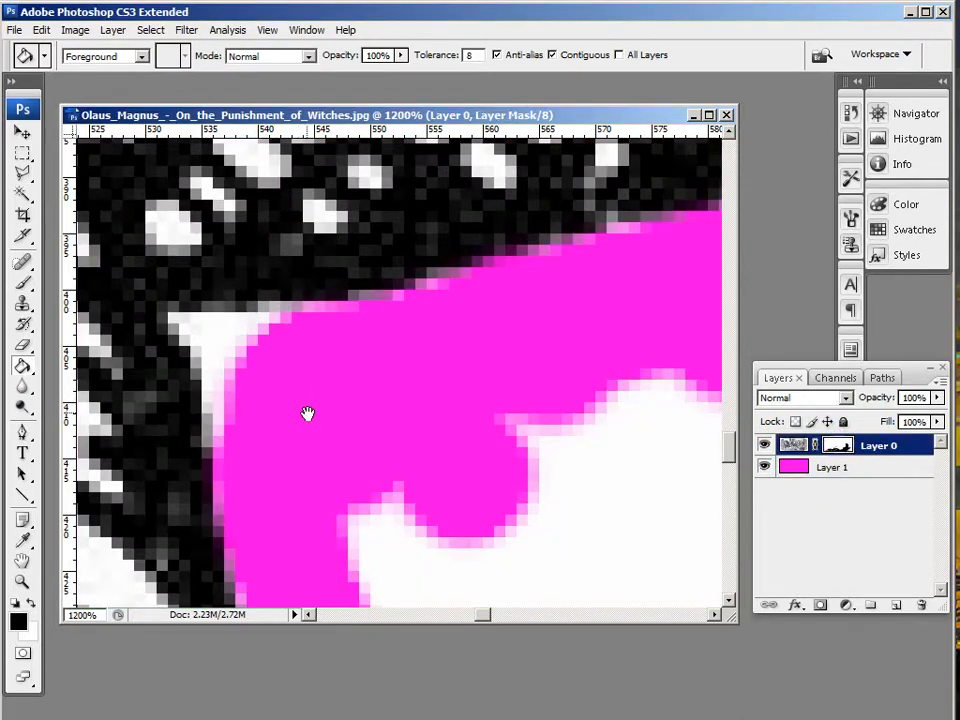
drag(307, 413, 290, 88)
key(b)
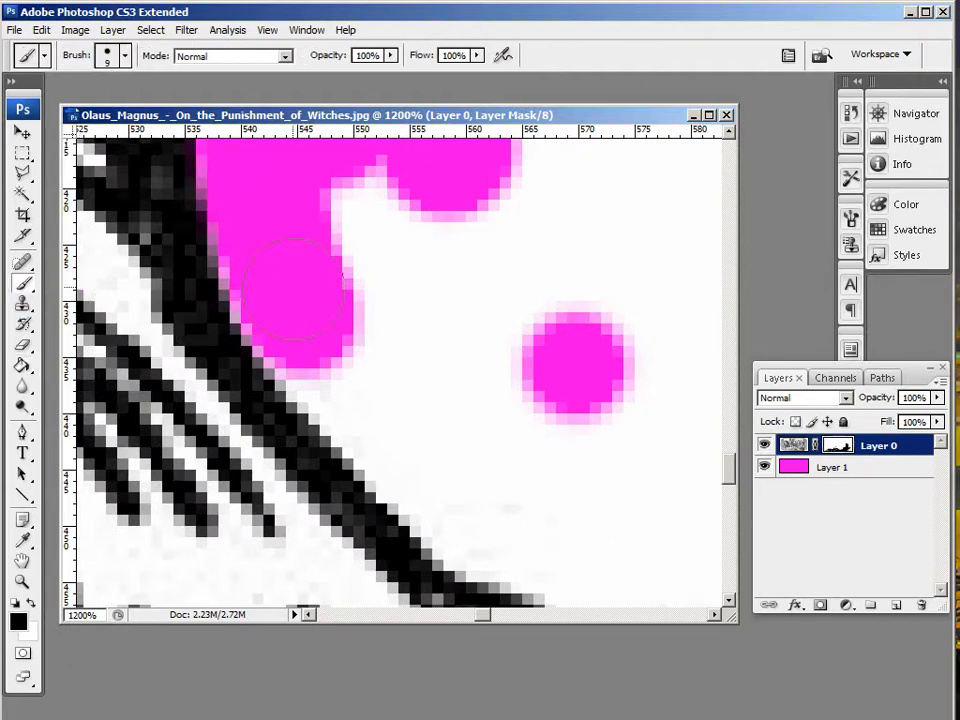
mouse_move(283, 285)
mouse_down()
mouse_move(289, 315)
mouse_move(394, 460)
mouse_up()
drag(394, 460, 268, 285)
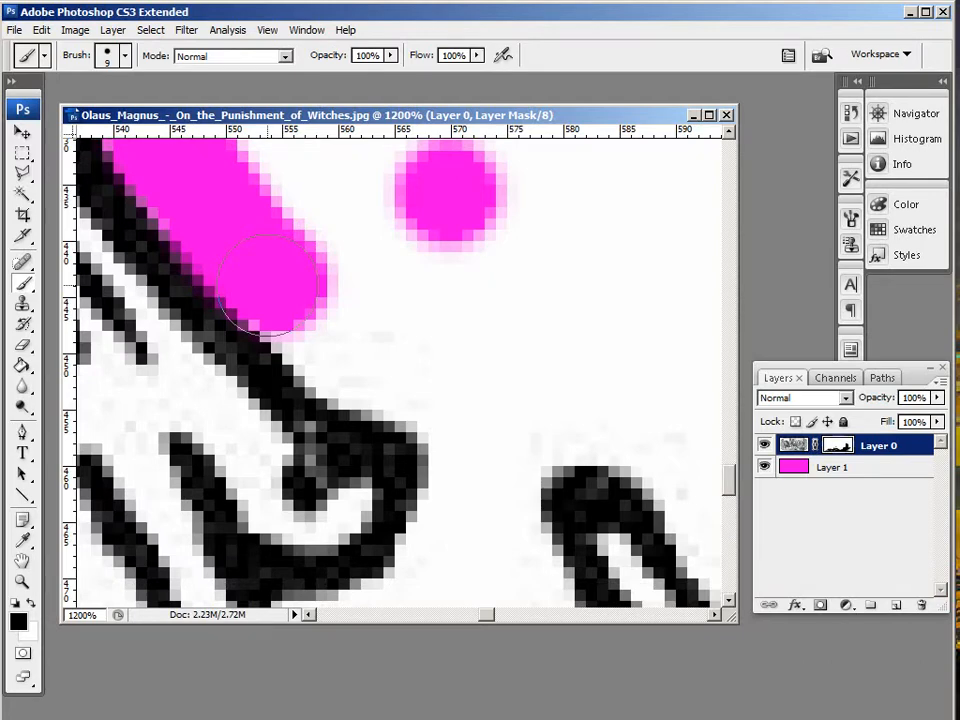
mouse_move(440, 399)
mouse_down()
mouse_move(385, 174)
mouse_move(405, 205)
mouse_move(354, 386)
mouse_move(257, 425)
mouse_move(279, 424)
mouse_move(379, 343)
mouse_move(425, 190)
mouse_up()
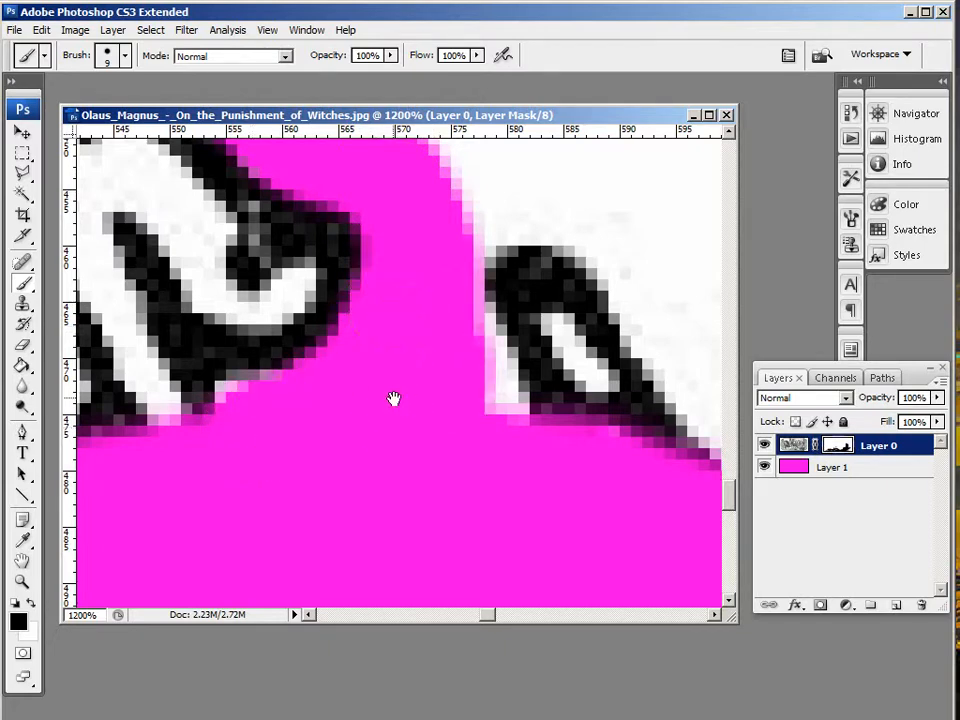
drag(394, 399, 534, 389)
Step: Try masking the white corner where the belly meets the hairy leg with the 9 px brush
key(ctrl+minus)
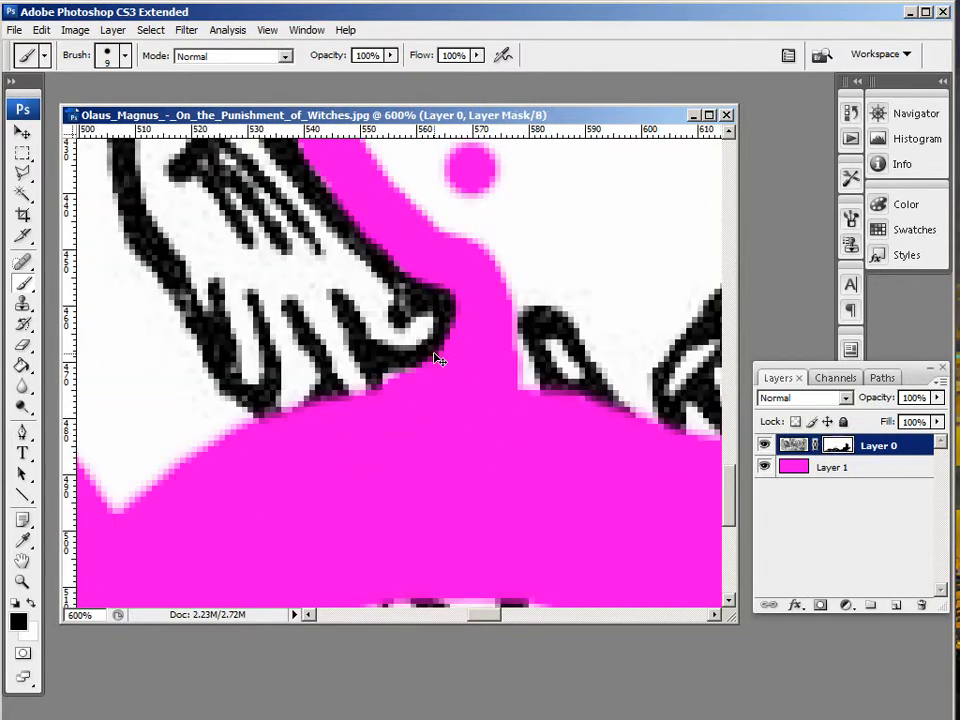
key(ctrl+minus)
key(ctrl+minus)
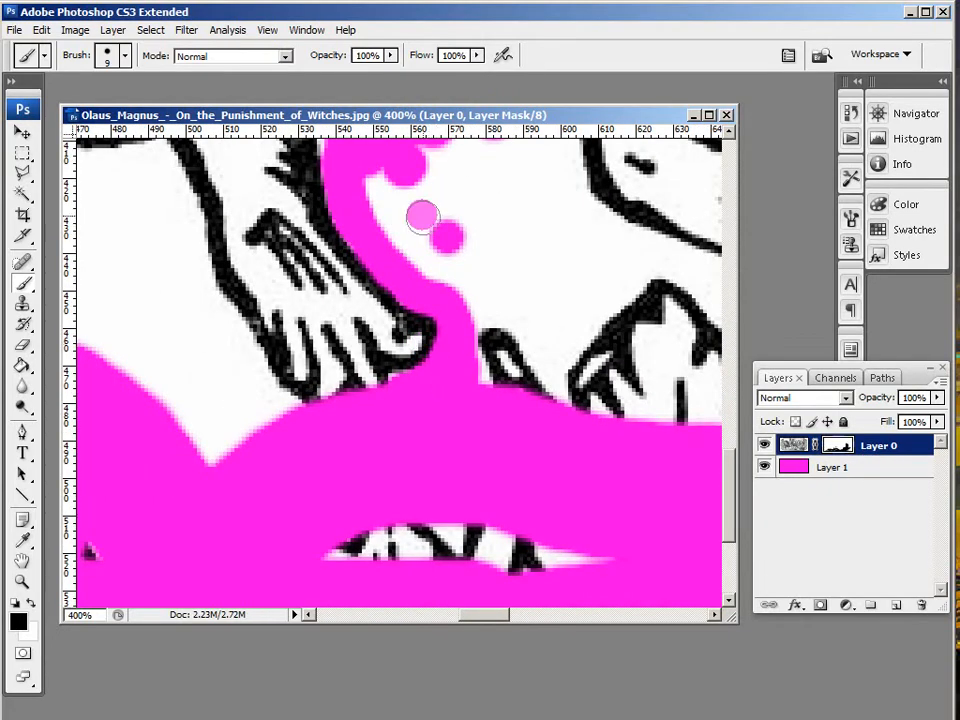
drag(401, 210, 405, 360)
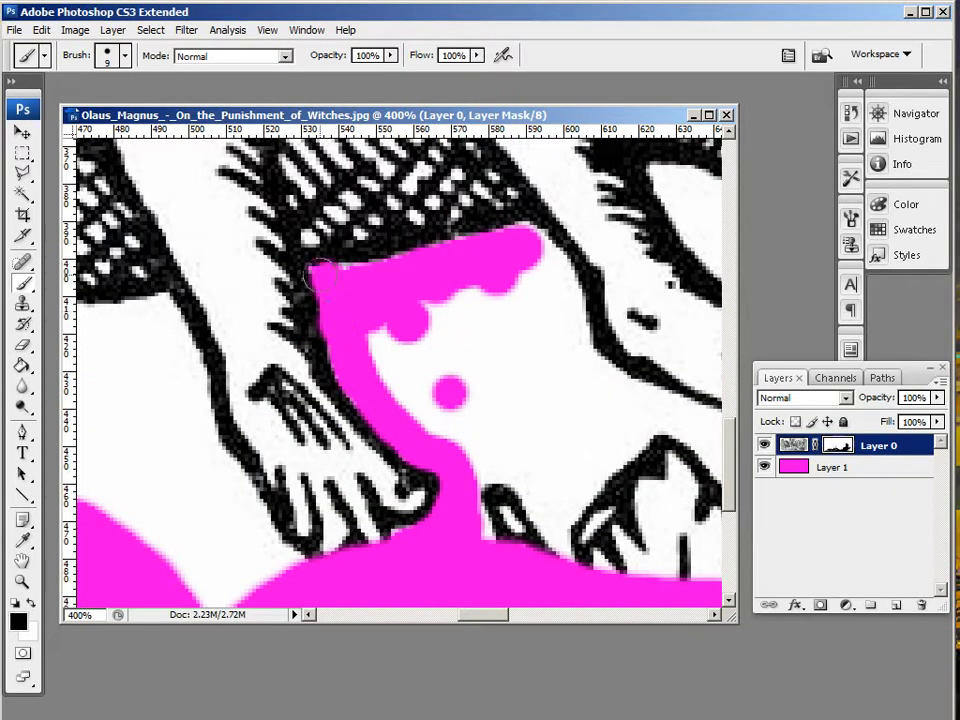
mouse_move(321, 272)
mouse_down()
mouse_move(353, 278)
mouse_move(342, 322)
mouse_up()
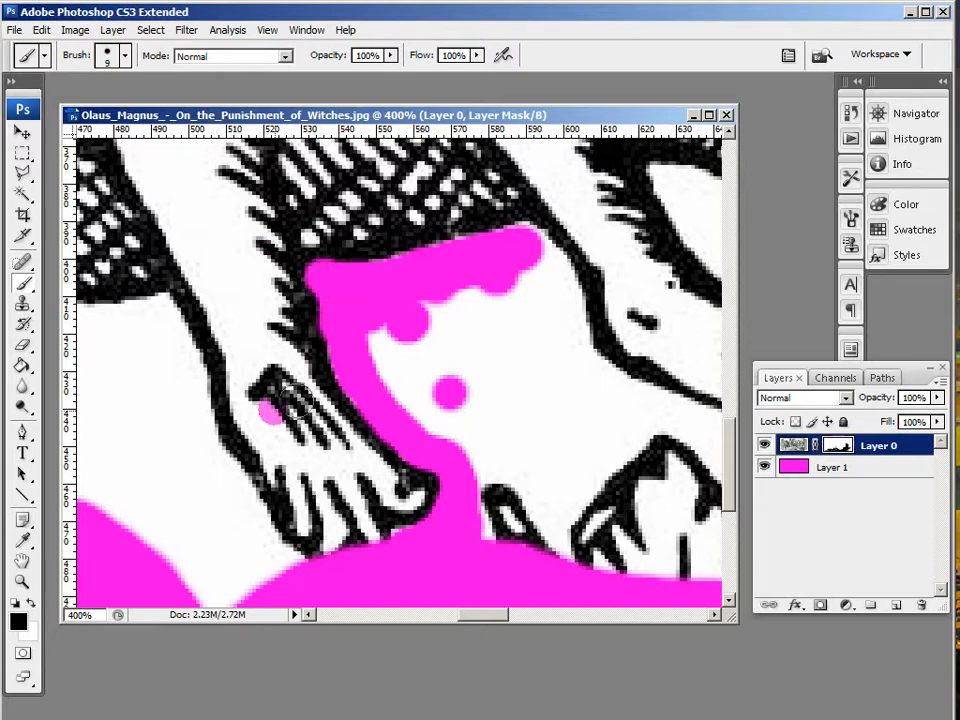
Step: Paint with white on the mask to restore the hairy leg's black edge and the cut-off toes of the foot
click(31, 602)
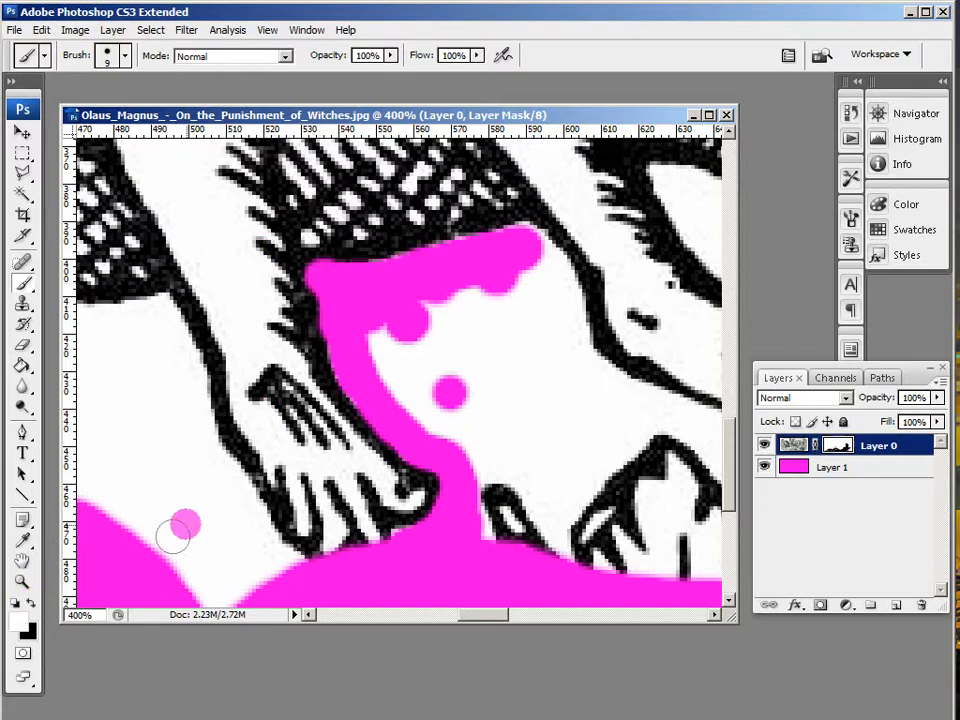
click(310, 341)
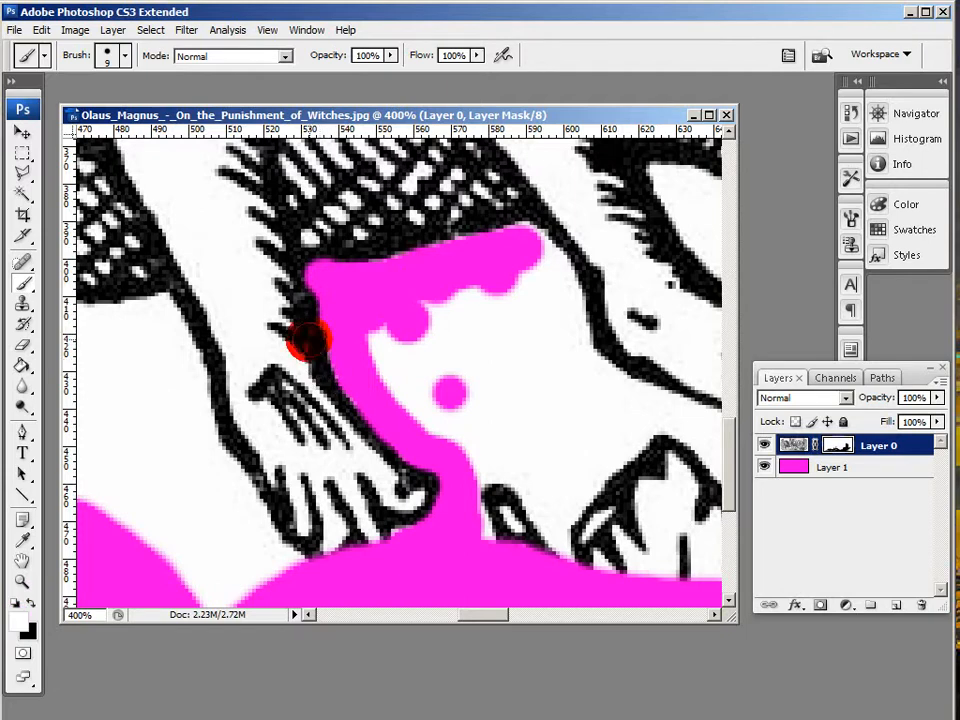
drag(310, 341, 300, 315)
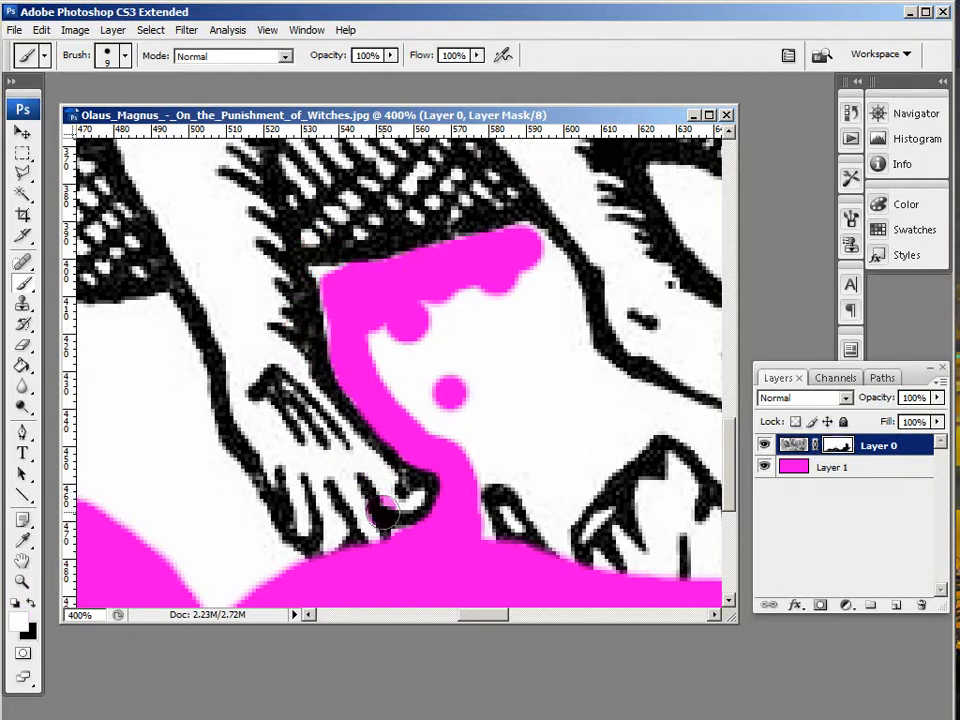
mouse_move(383, 512)
mouse_down()
mouse_move(384, 533)
mouse_move(342, 535)
mouse_up()
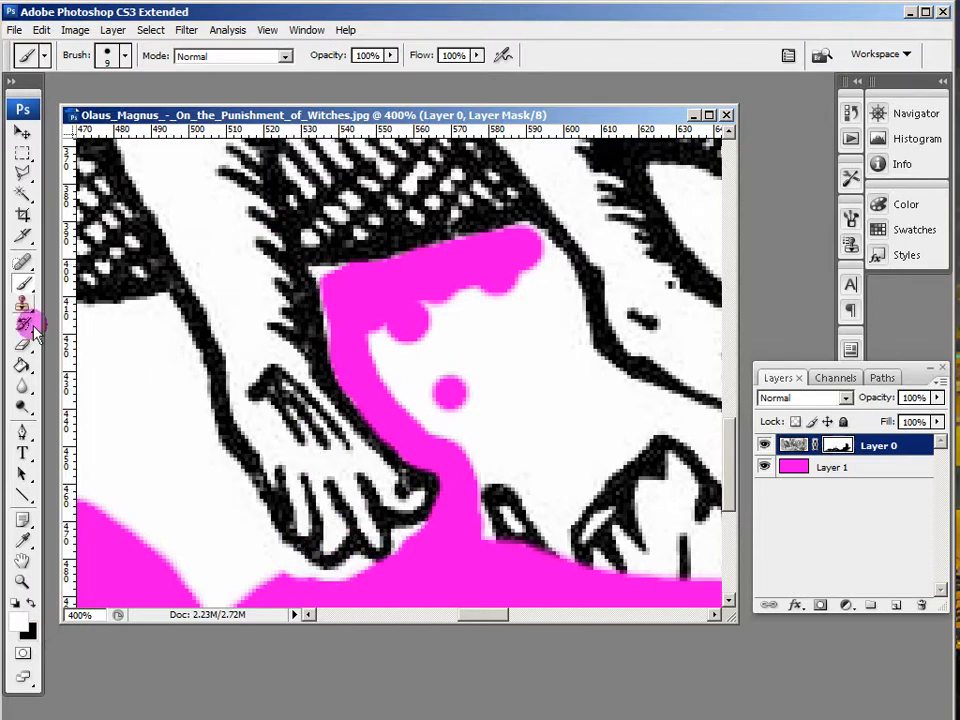
Step: Return to painting black, set the brush to 6 px, and mask the white fringe along the leg and into the corner under the belly
key(x)
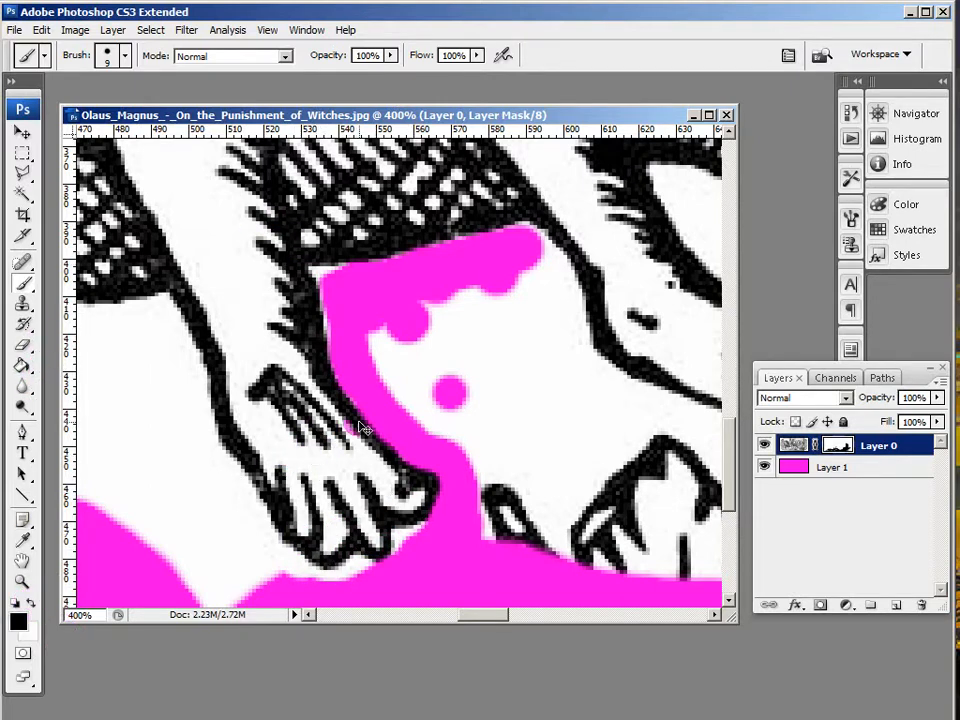
key(ctrl+plus)
key(ctrl+plus)
key(ctrl+plus)
key(ctrl+plus)
key(ctrl+plus)
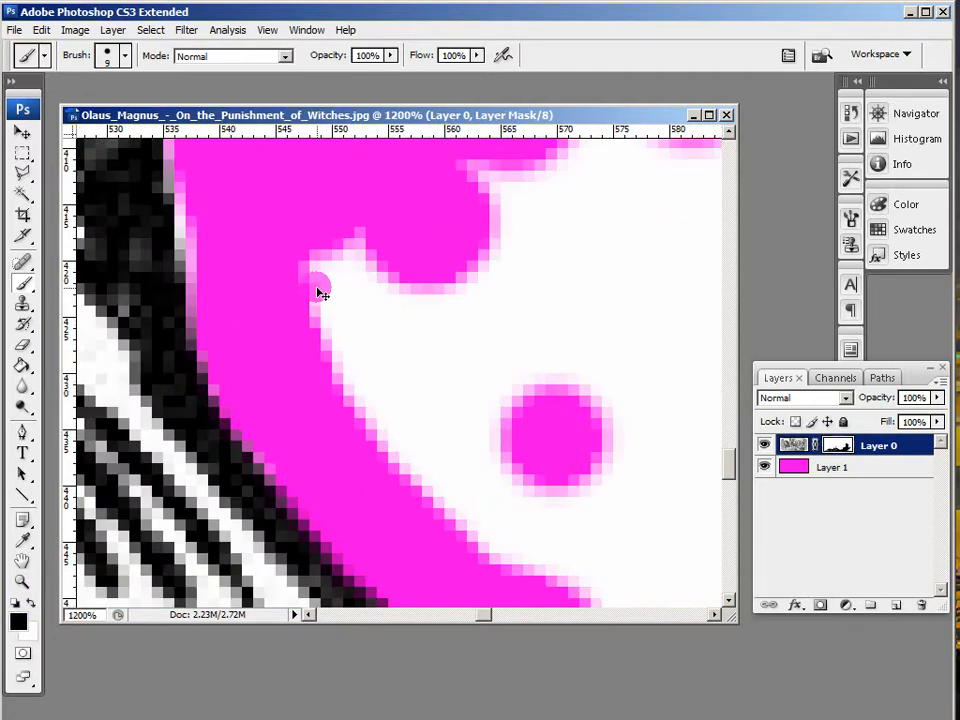
key(ctrl+plus)
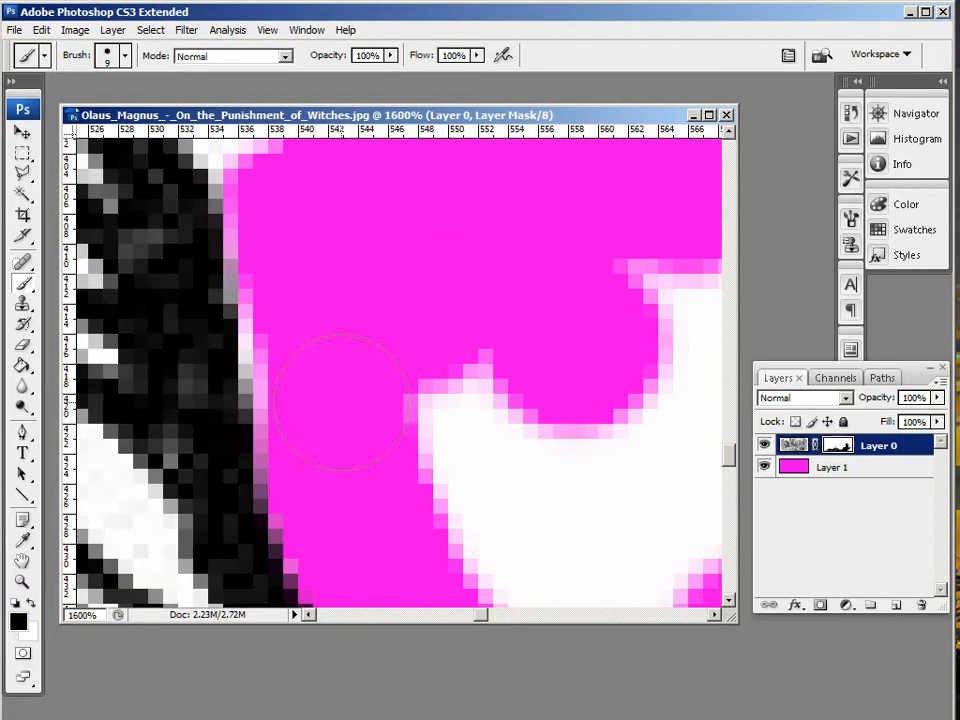
click(123, 56)
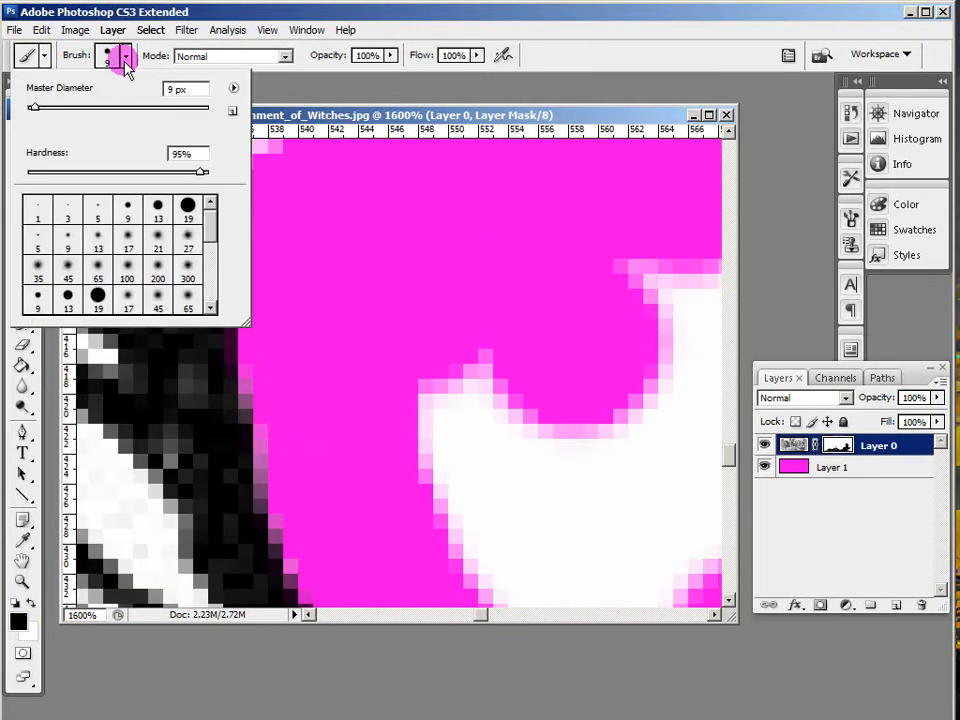
click(37, 112)
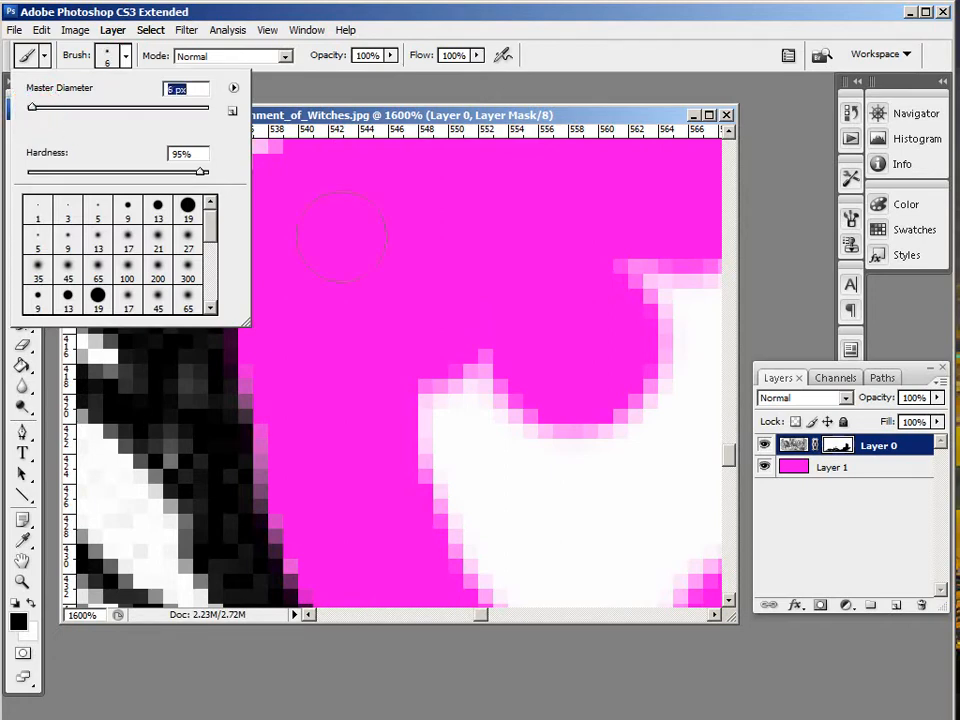
drag(341, 236, 392, 369)
click(347, 315)
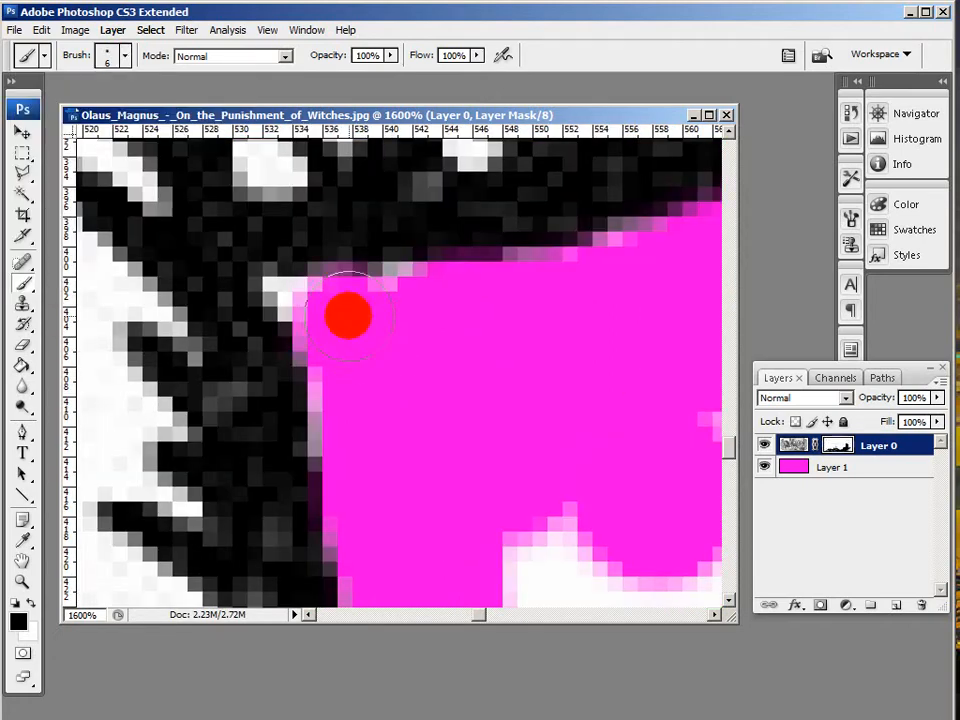
Step: Set the brush to 1 px and mask the leftover light pixels in the belly corner and down the leg's edge
click(100, 52)
click(37, 108)
drag(37, 108, 28, 108)
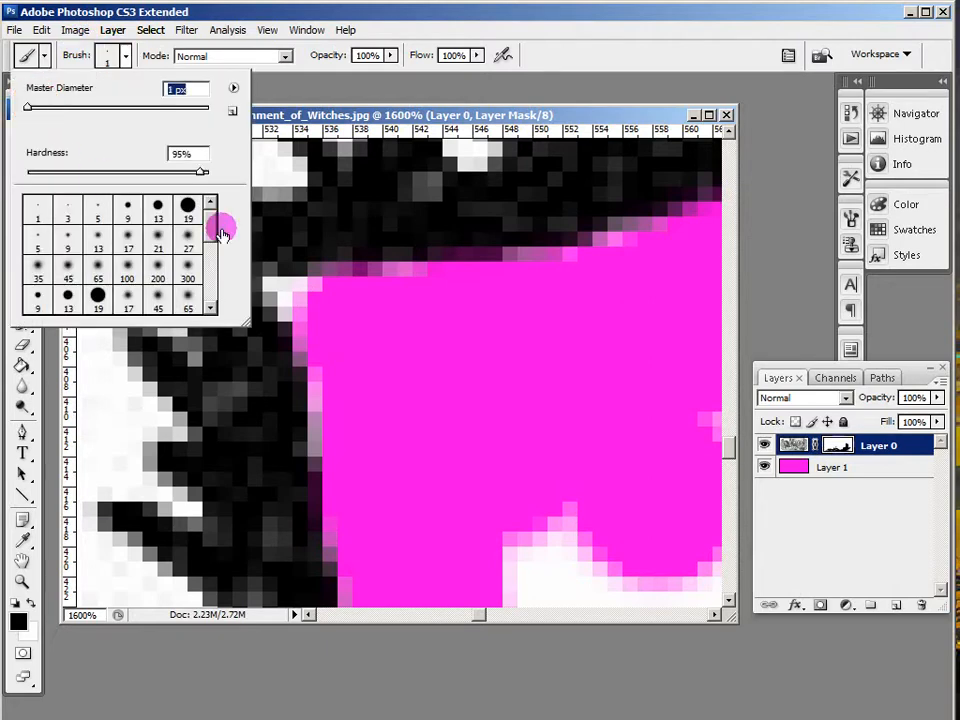
click(277, 291)
click(277, 291)
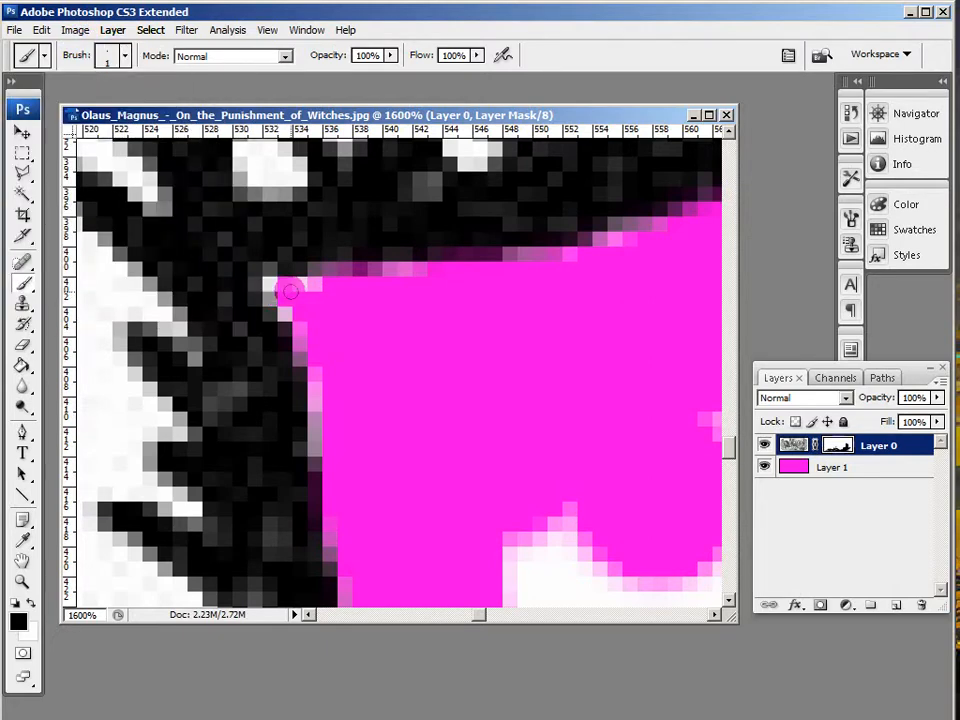
click(272, 280)
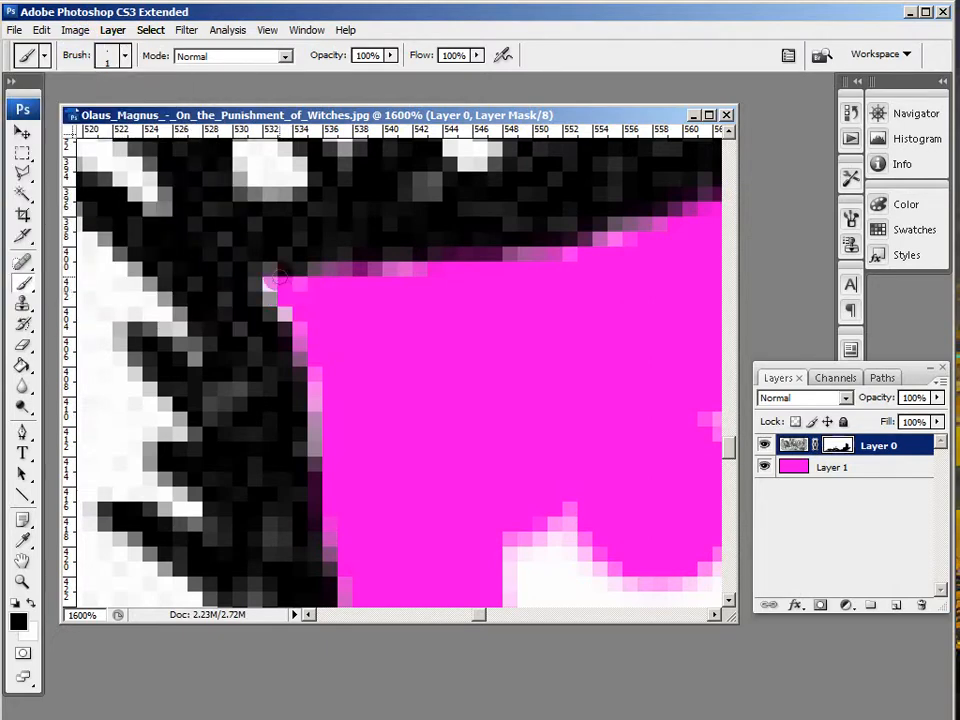
mouse_move(278, 278)
mouse_down()
mouse_move(270, 288)
mouse_move(319, 446)
mouse_move(275, 295)
mouse_up()
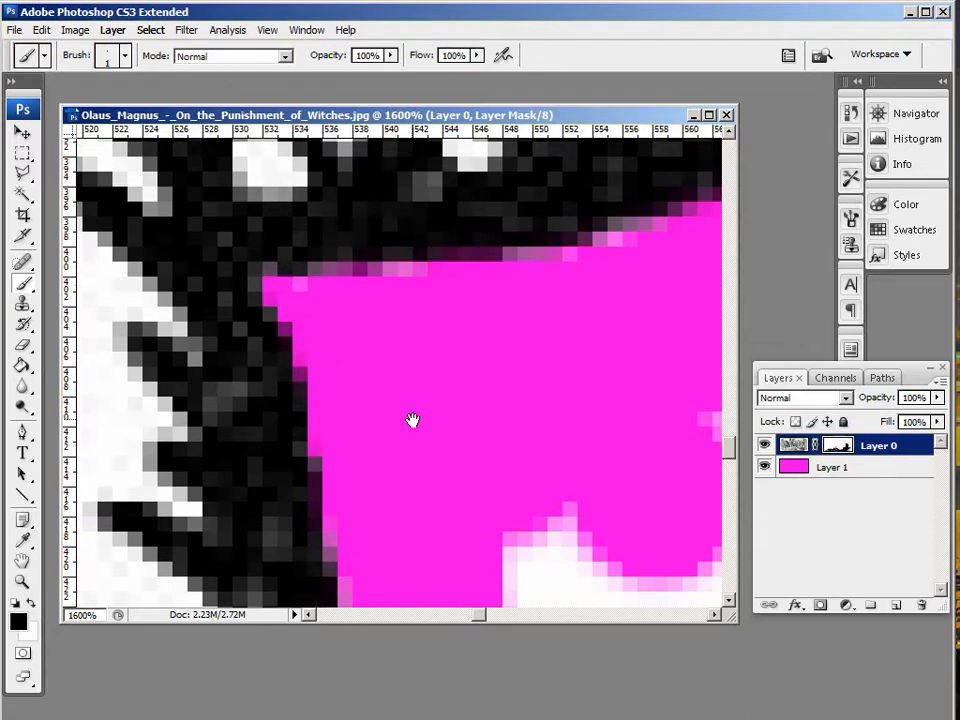
mouse_move(412, 420)
mouse_down()
mouse_move(359, 333)
mouse_move(353, 298)
mouse_up()
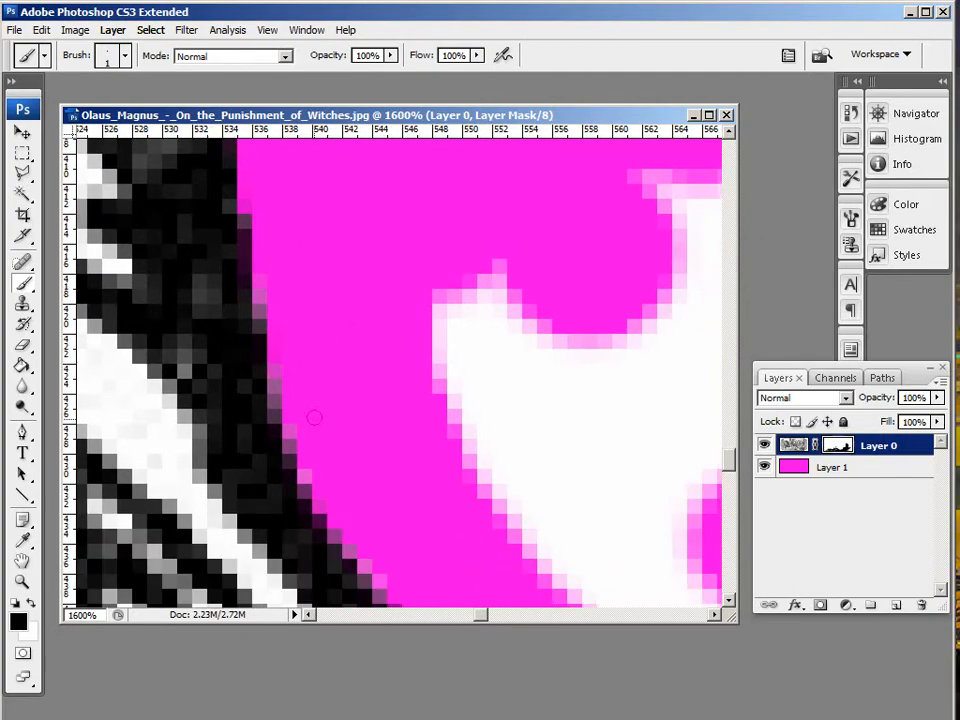
key(ctrl+minus)
key(ctrl+minus)
key(ctrl+minus)
key(ctrl+minus)
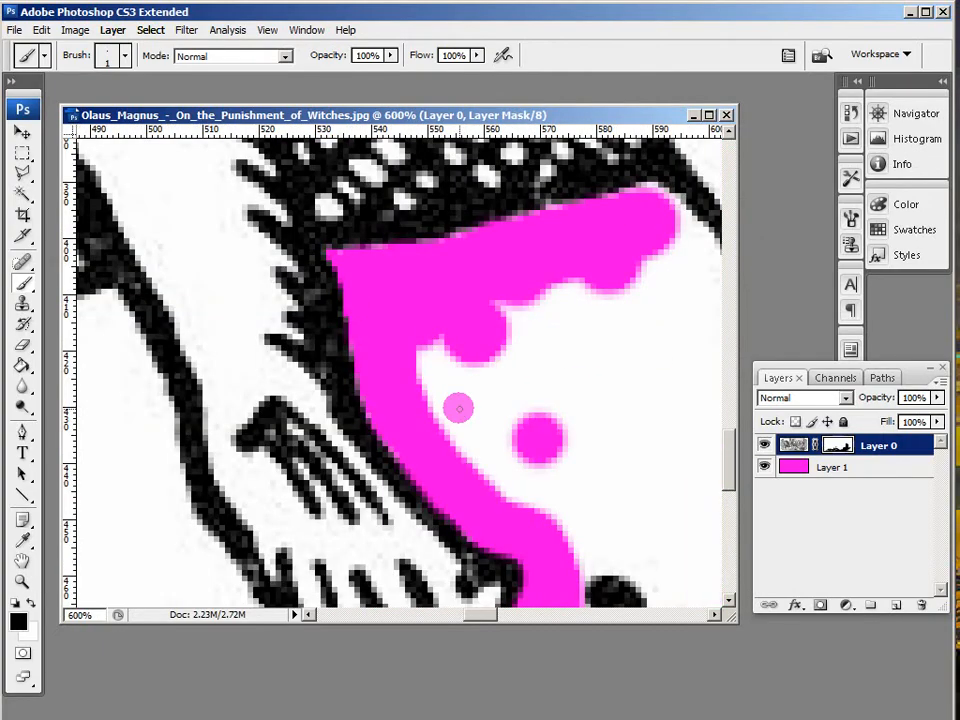
mouse_move(459, 409)
mouse_down()
mouse_move(369, 231)
mouse_move(378, 163)
mouse_up()
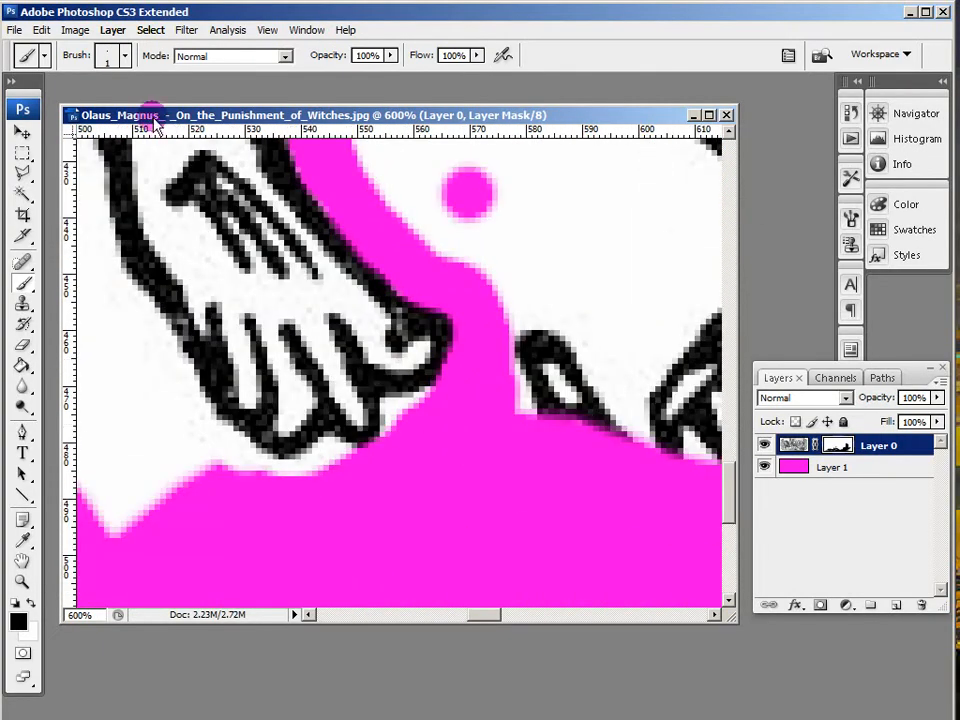
Step: Set the brush to 6 px and mask the white fringe in the notch under the foot's rightmost toe
click(125, 56)
drag(28, 106, 32, 106)
key(Return)
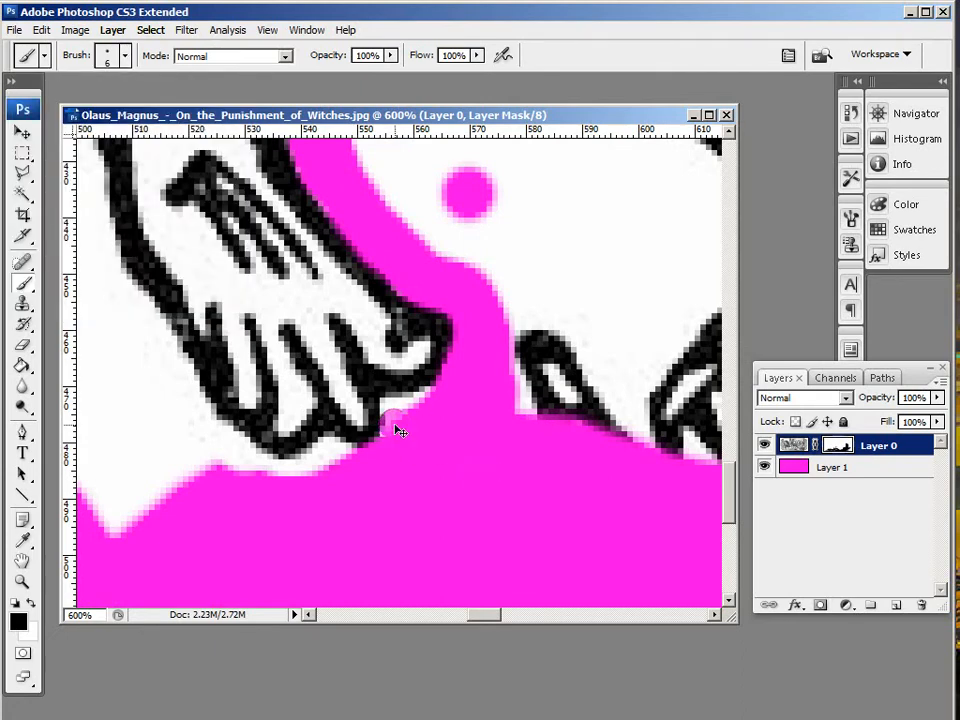
scroll(396, 430, up, 4)
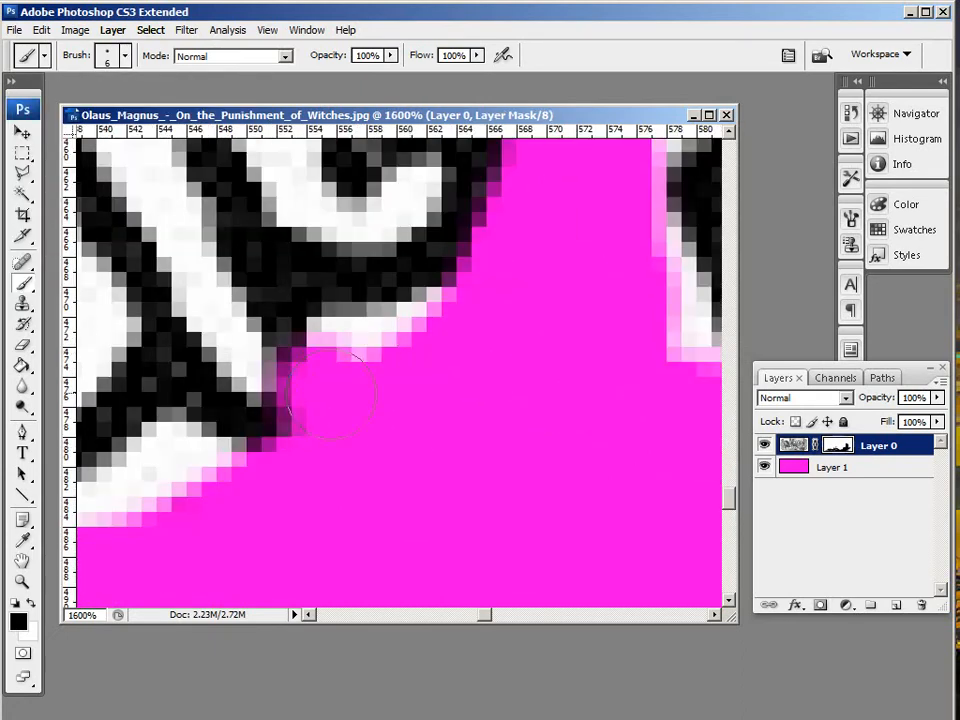
key(ctrl+z)
mouse_move(372, 393)
mouse_down()
mouse_move(357, 402)
mouse_move(353, 341)
mouse_up()
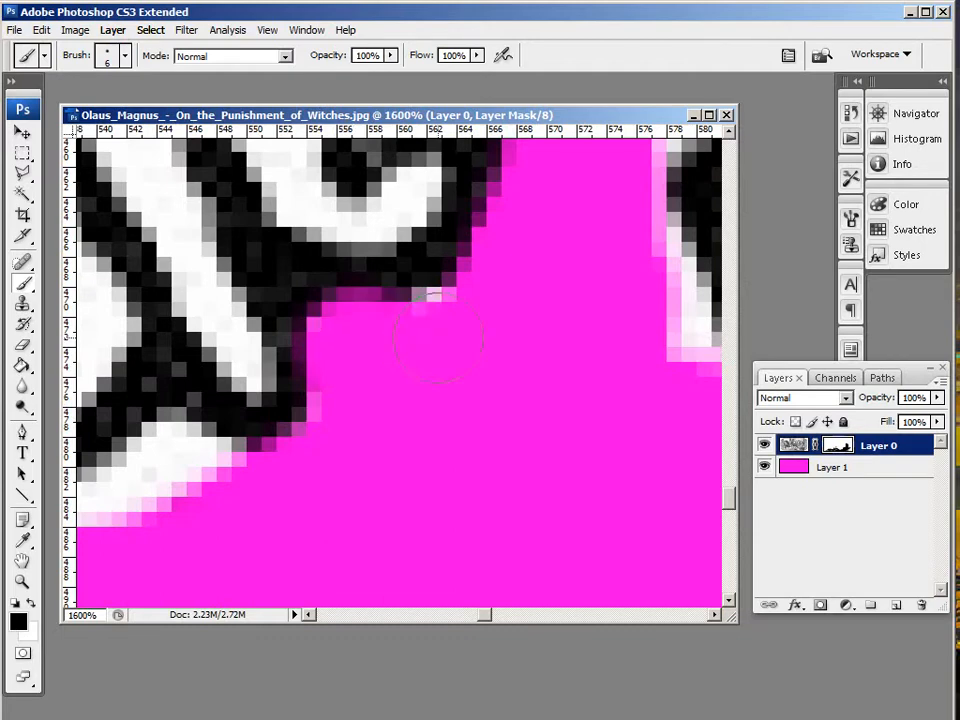
Step: Mask the white fringe along the underside of the remaining toes with the 6 px brush
drag(421, 444, 551, 324)
click(343, 360)
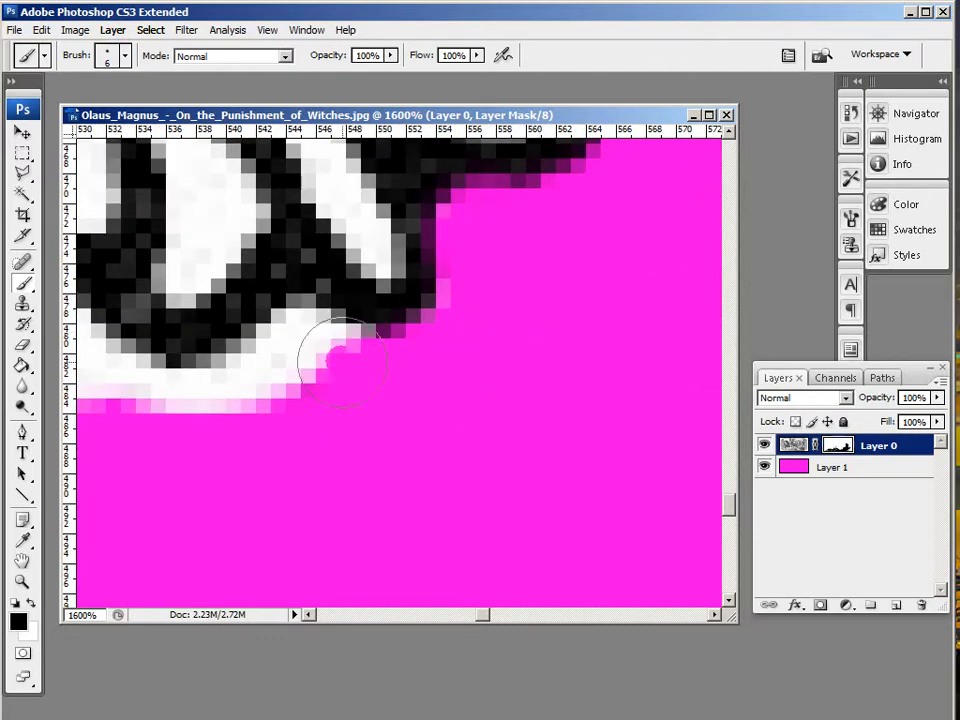
click(340, 361)
drag(341, 361, 130, 425)
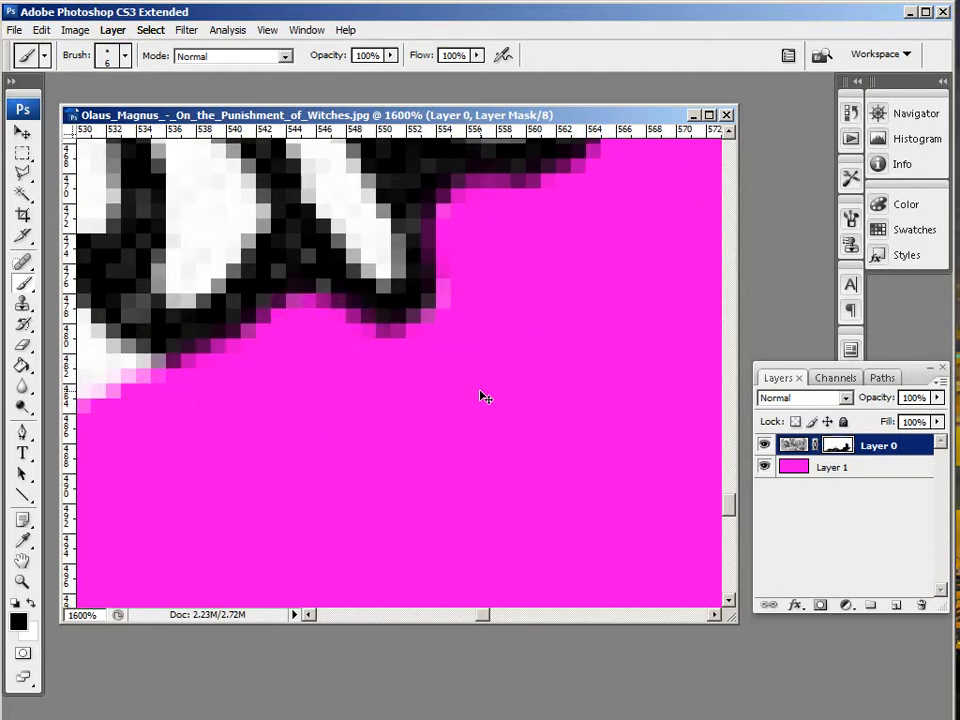
Step: Hide the magenta backdrop Layer 1 to check the cutout against transparency, and delete that layer
key(ctrl+minus)
key(ctrl+minus)
key(ctrl+minus)
key(ctrl+minus)
key(ctrl+minus)
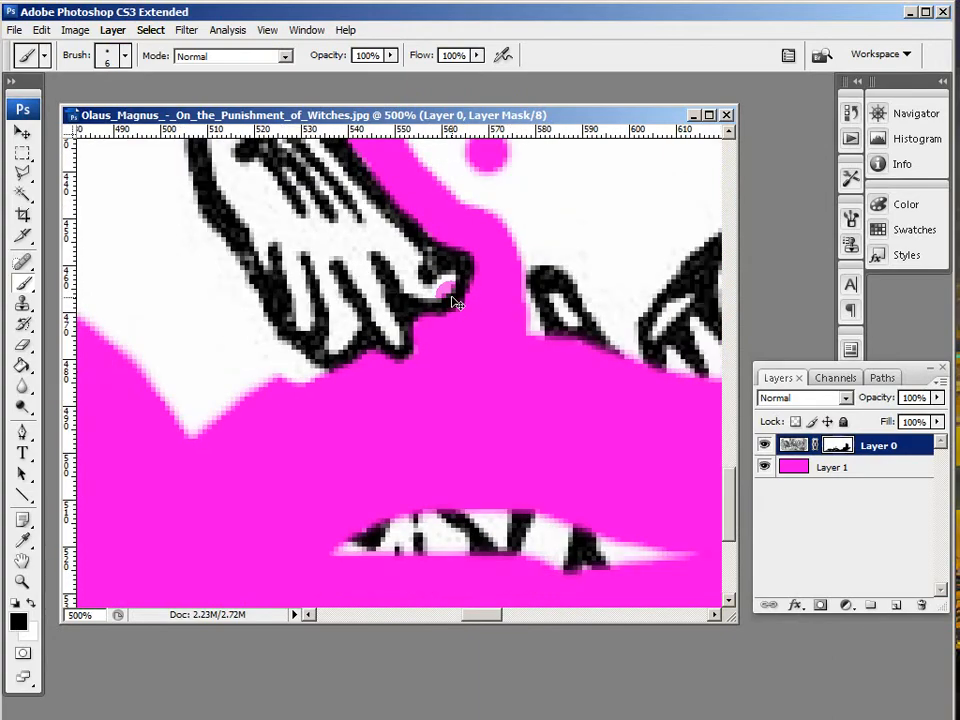
key(ctrl+minus)
key(ctrl+minus)
key(ctrl+minus)
click(763, 468)
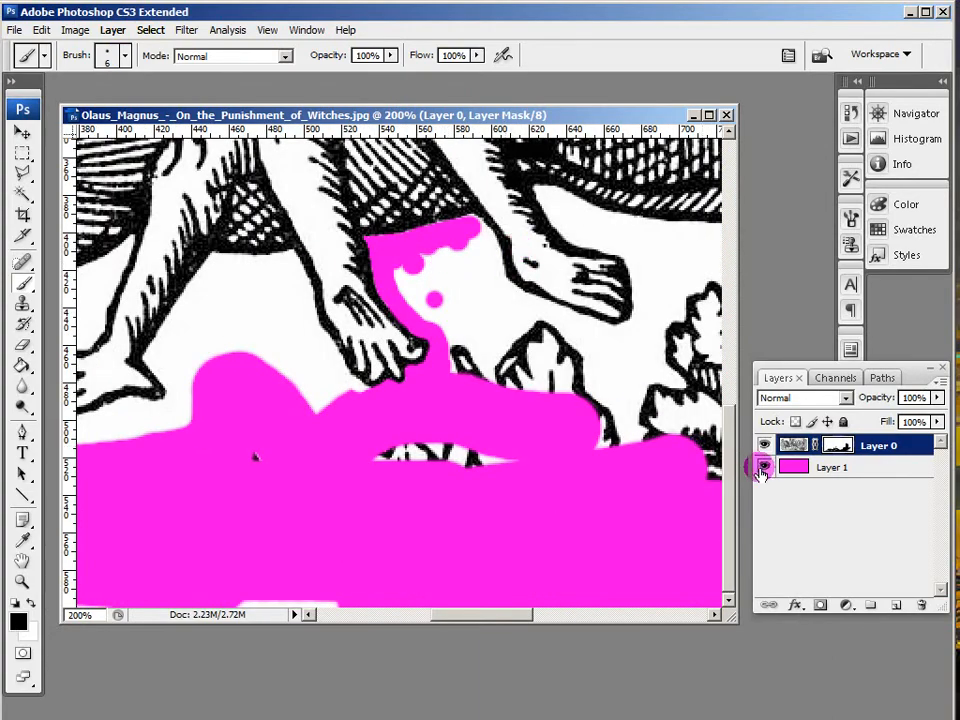
drag(472, 338, 403, 478)
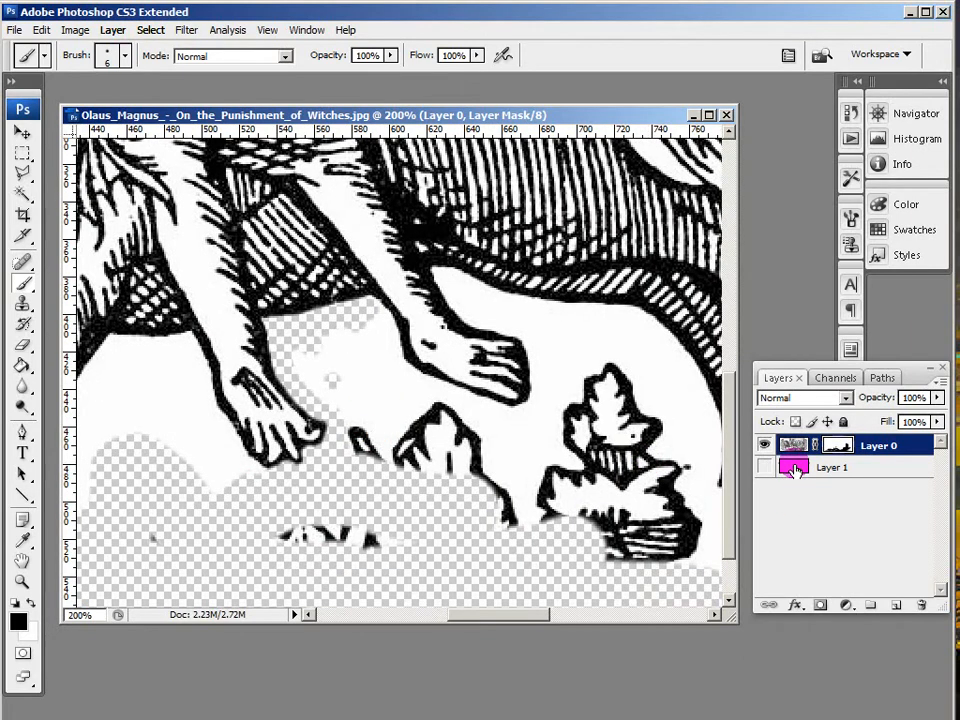
drag(794, 470, 921, 604)
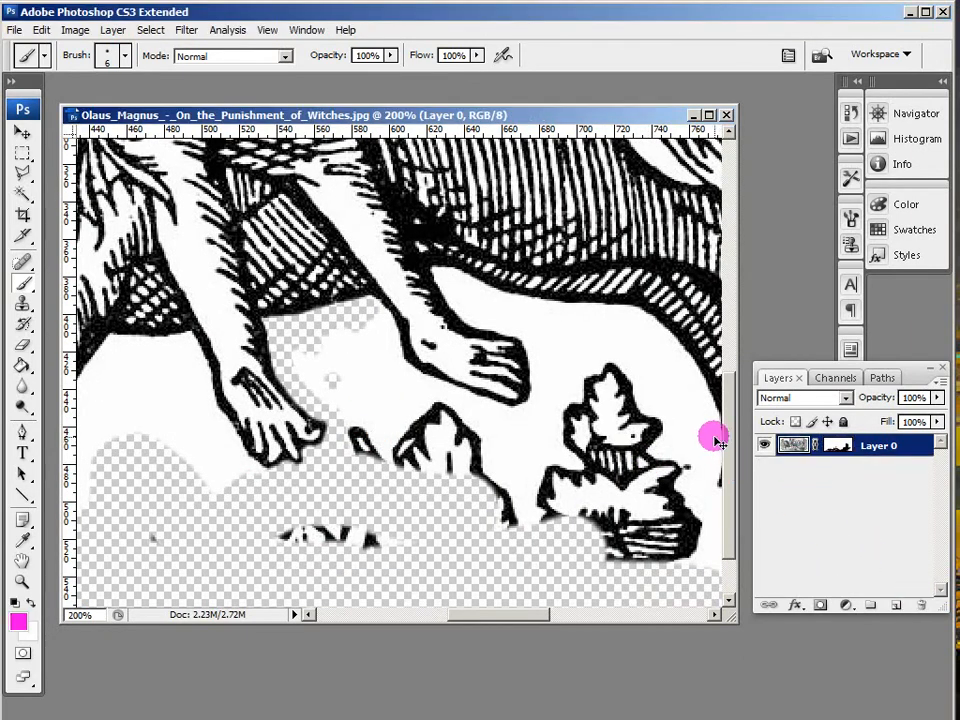
Step: Apply the layer mask on Layer 0 permanently so the masked areas are removed from the artwork
key(ctrl+minus)
key(ctrl+minus)
key(ctrl+plus)
key(ctrl+plus)
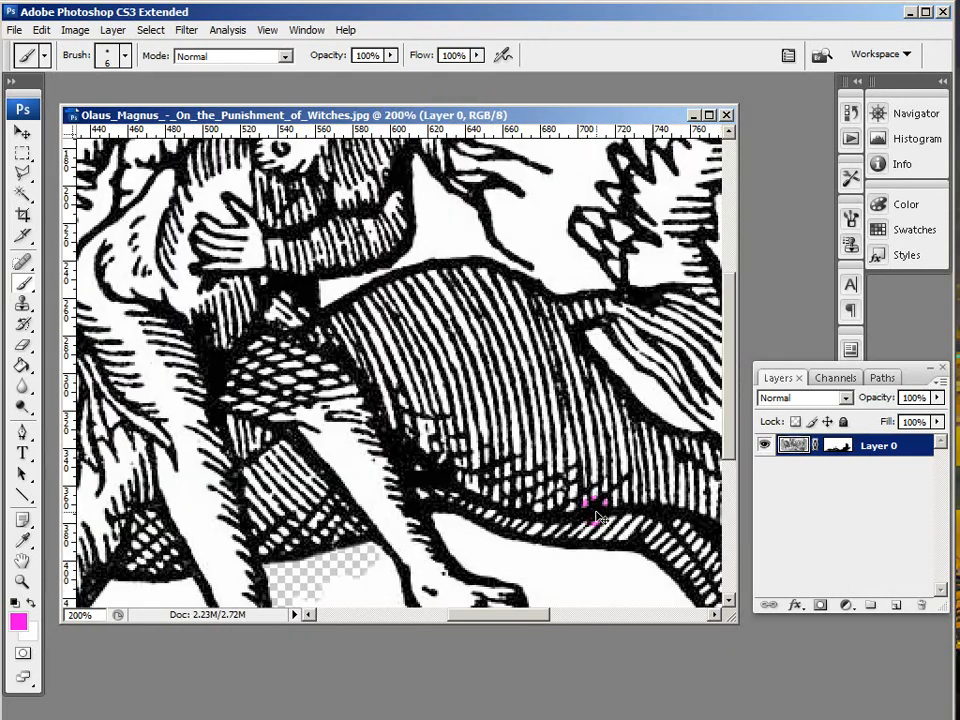
drag(519, 526, 620, 379)
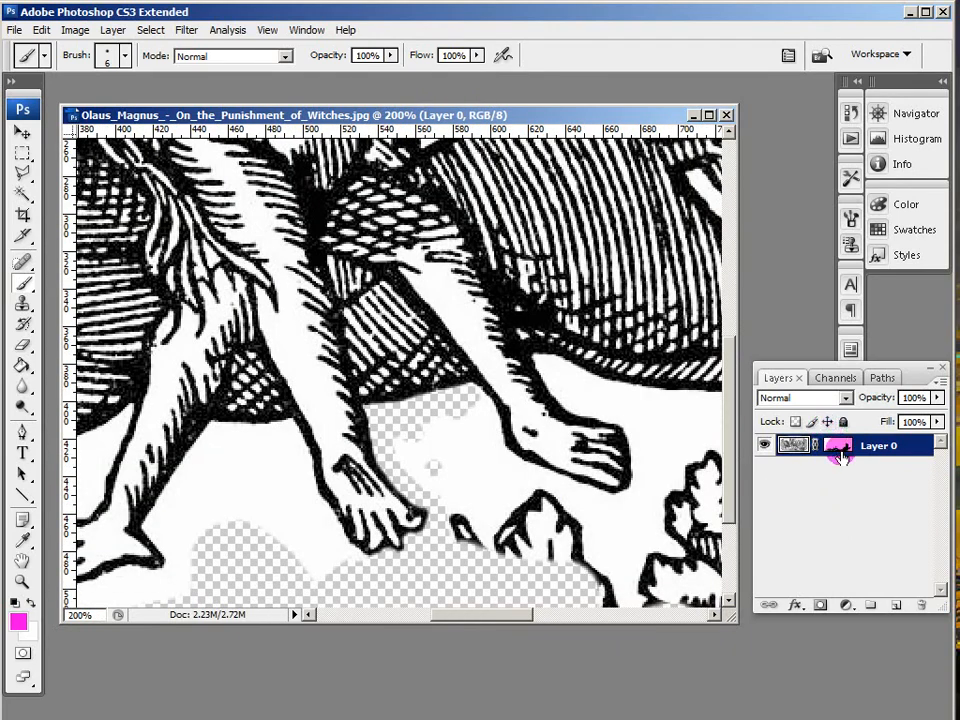
click(837, 447)
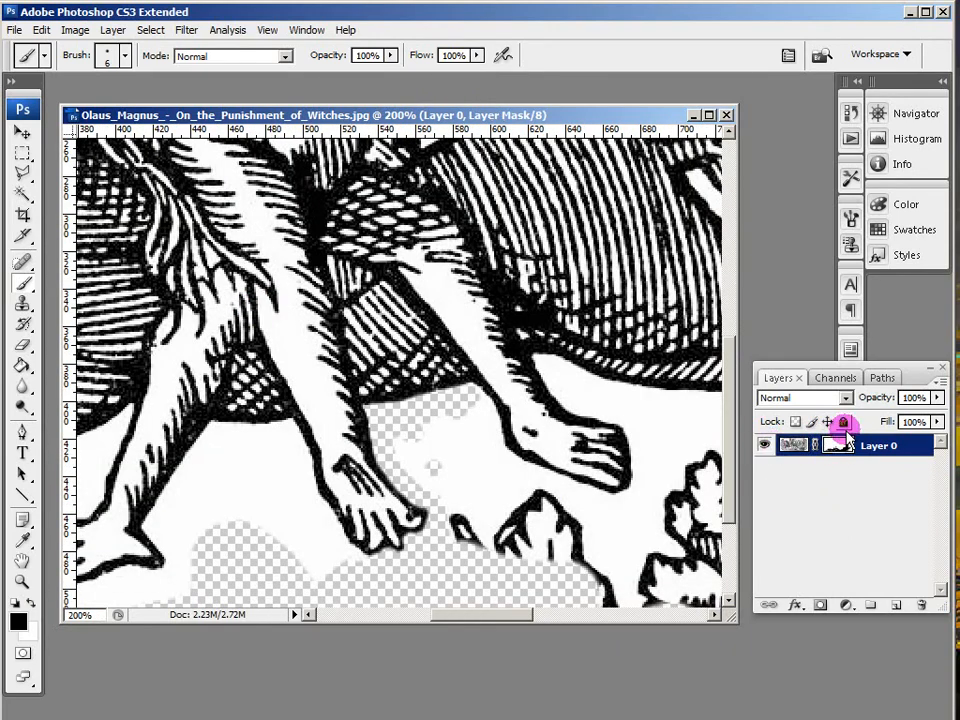
right_click(840, 448)
click(900, 497)
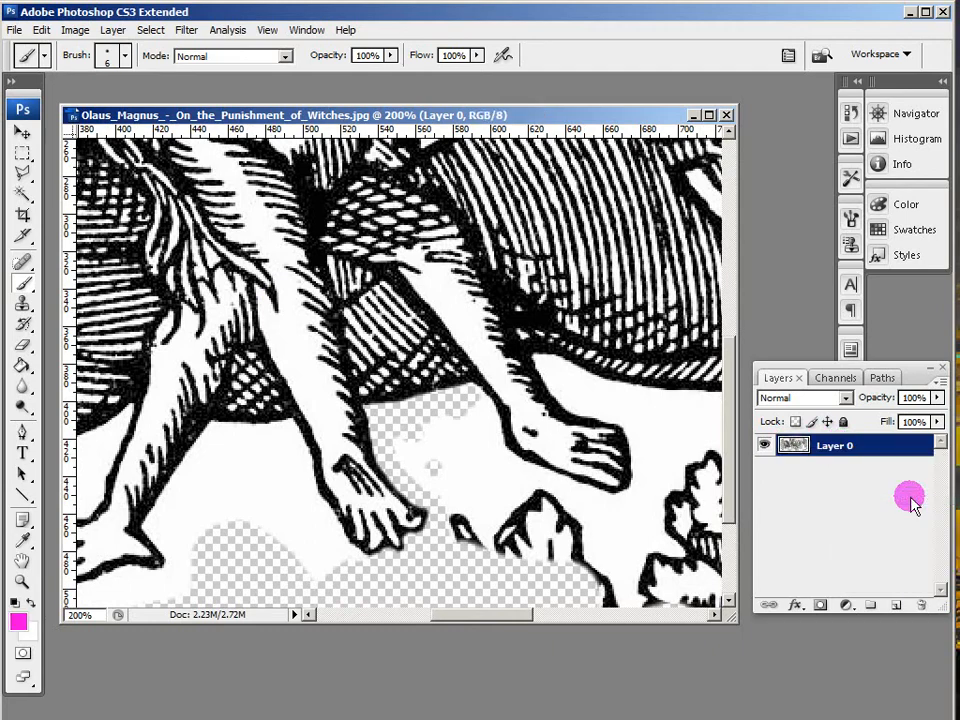